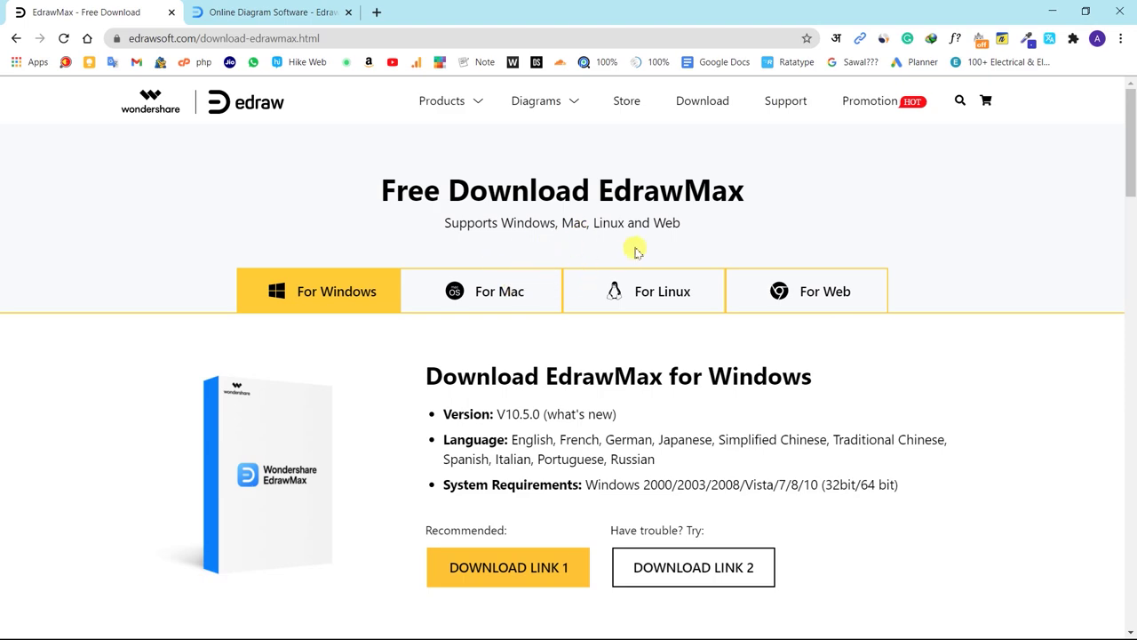
Step: Show the Electrical Engineering templates in the online EdrawMax page
left_click(318, 23)
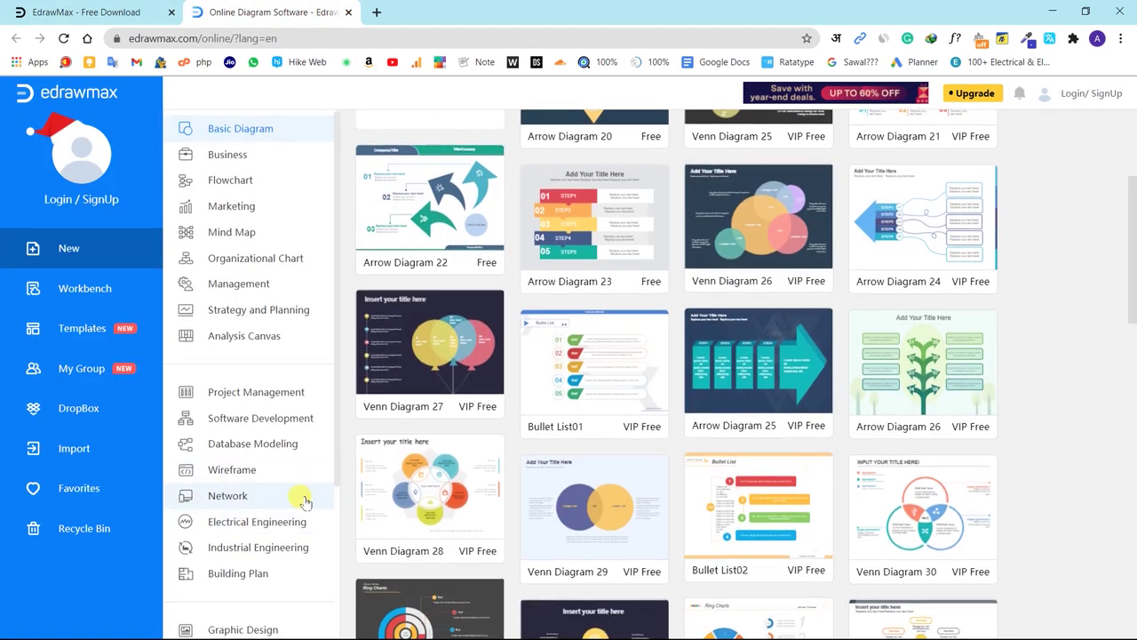
left_click(289, 520)
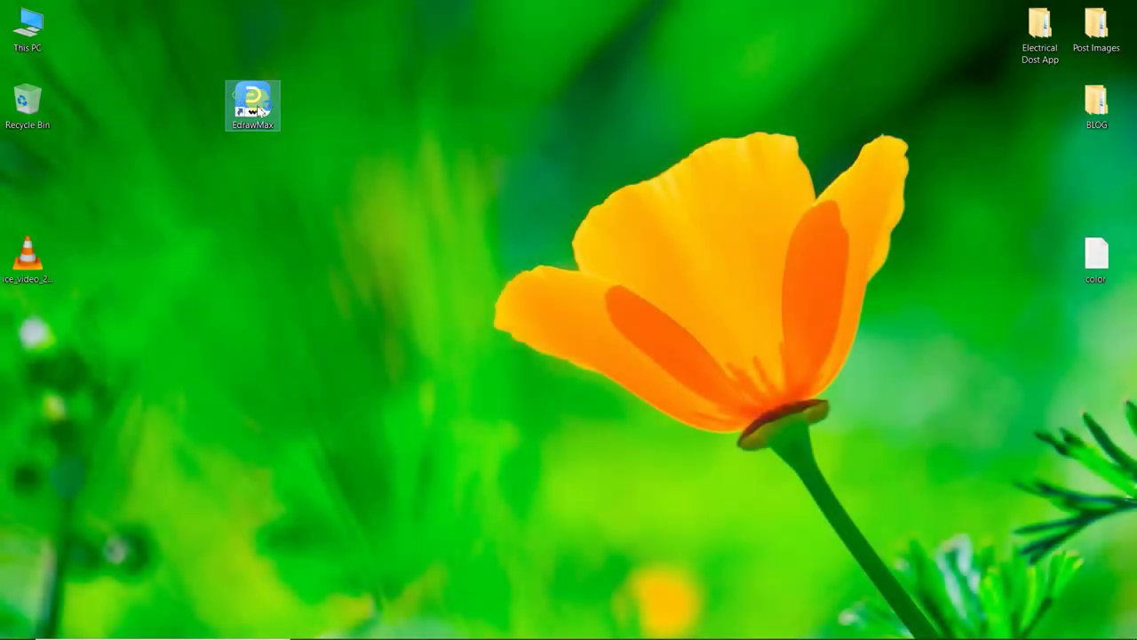
Step: Launch the EdrawMax desktop program from the desktop and show its Electrical Engineering template category
double_click(256, 107)
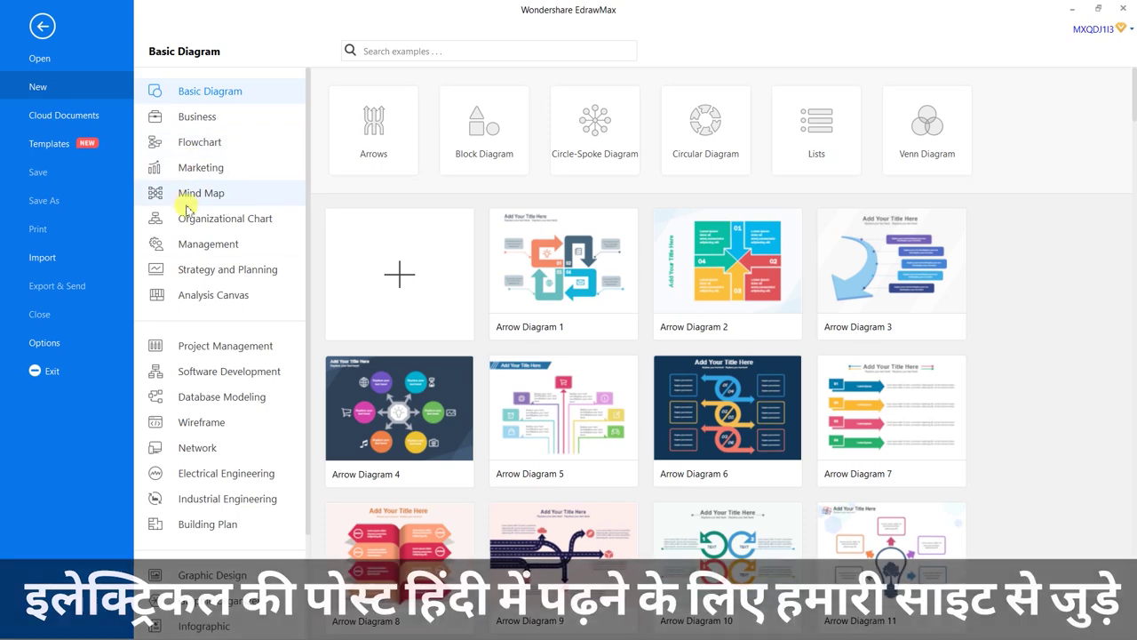
left_click(211, 473)
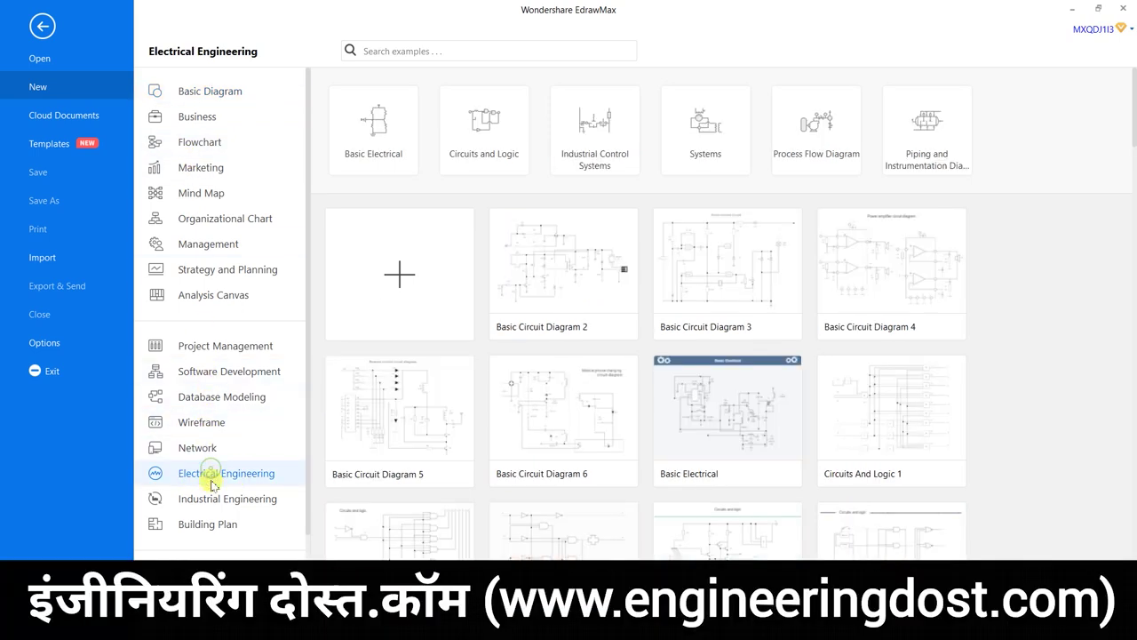
left_click(213, 505)
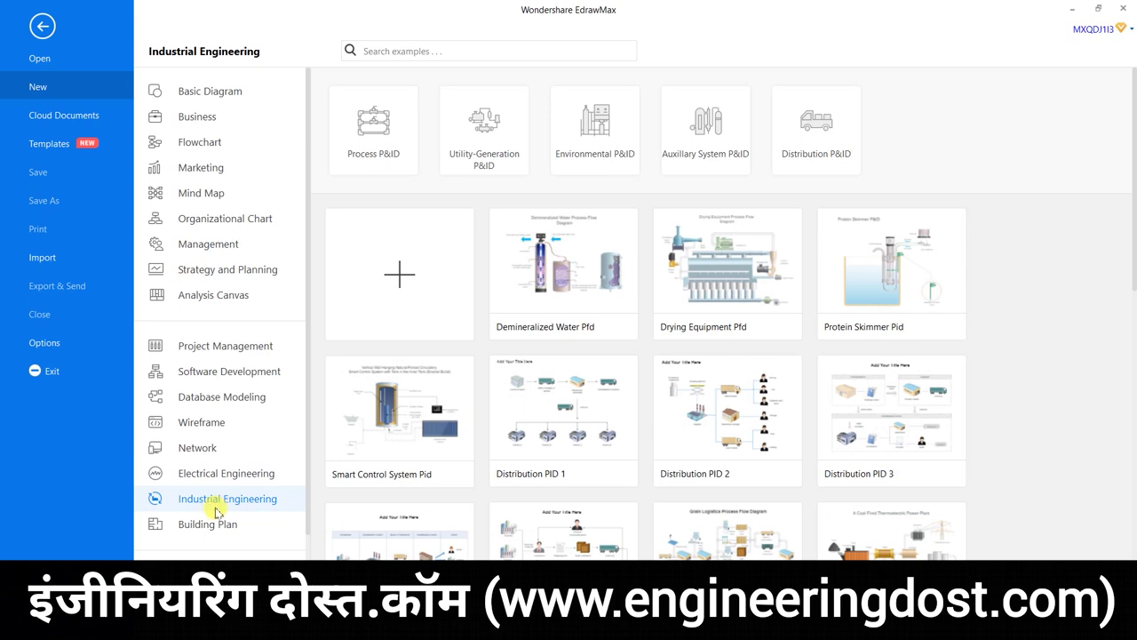
left_click(213, 525)
left_click(247, 499)
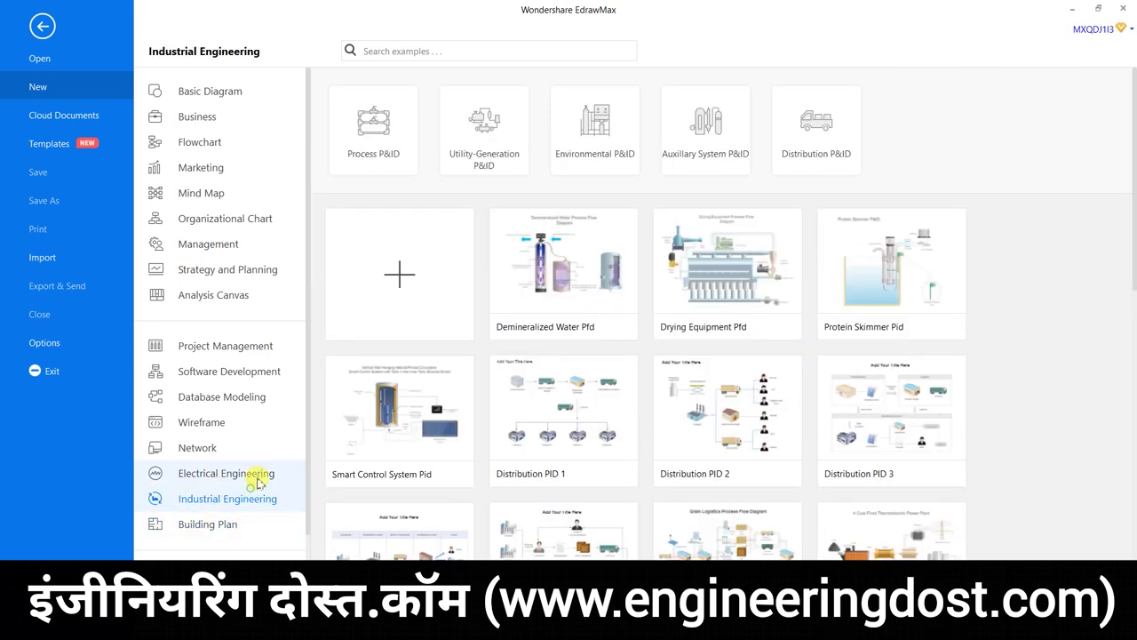
left_click(254, 474)
left_click(235, 498)
left_click(246, 475)
Step: Look through the Electrical Engineering templates and open Piping And Instrumentation 24
scroll(702, 335, "down", 2)
scroll(702, 335, "down", 10)
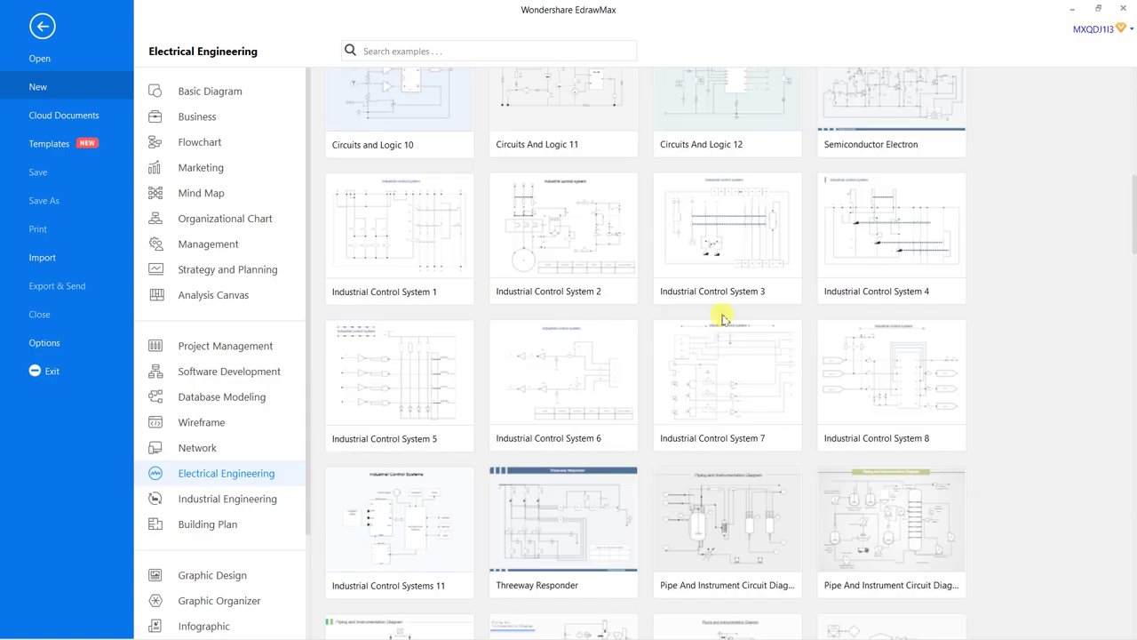
scroll(668, 524, "down", 7)
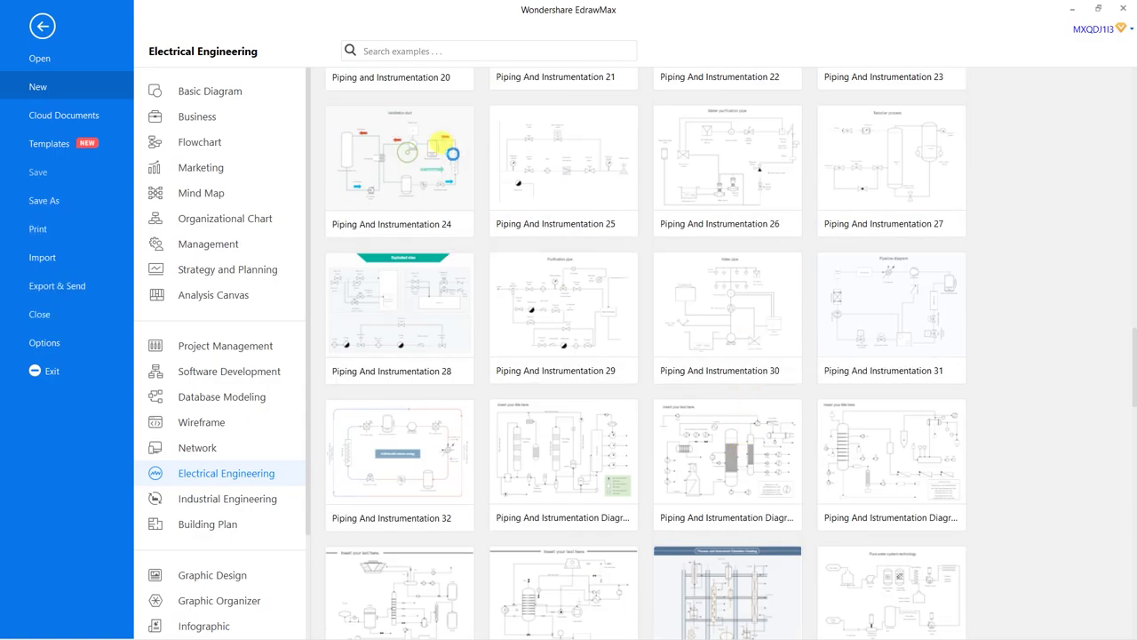
left_click(414, 146)
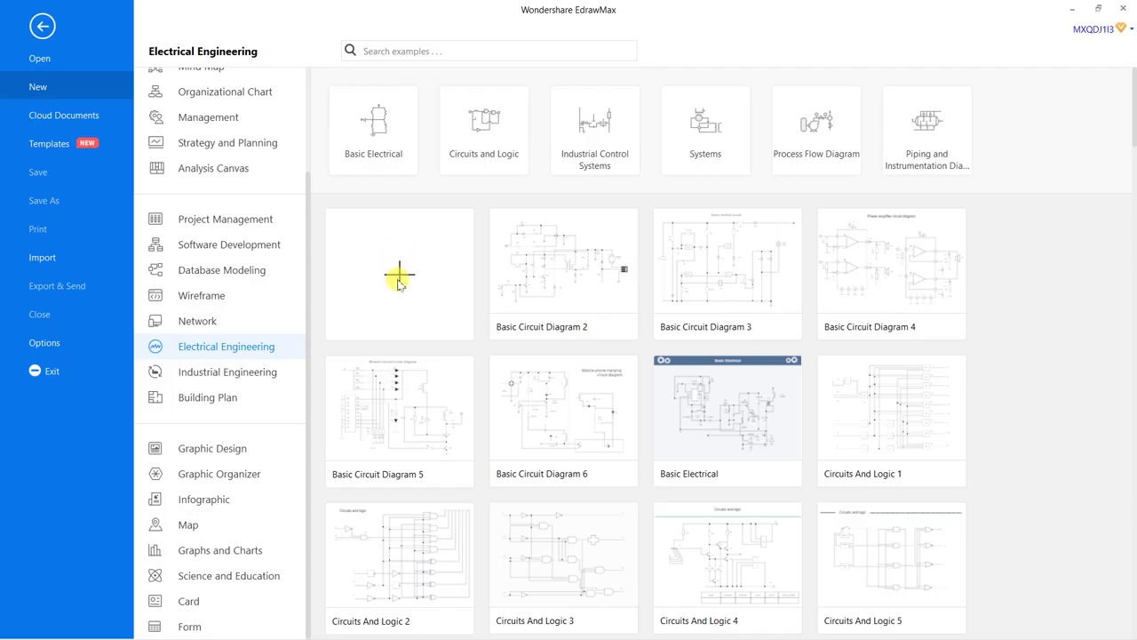
Step: Create a blank Electrical Engineering drawing and look over its Basic Electrical Symbols library
left_click(400, 282)
left_click(400, 277)
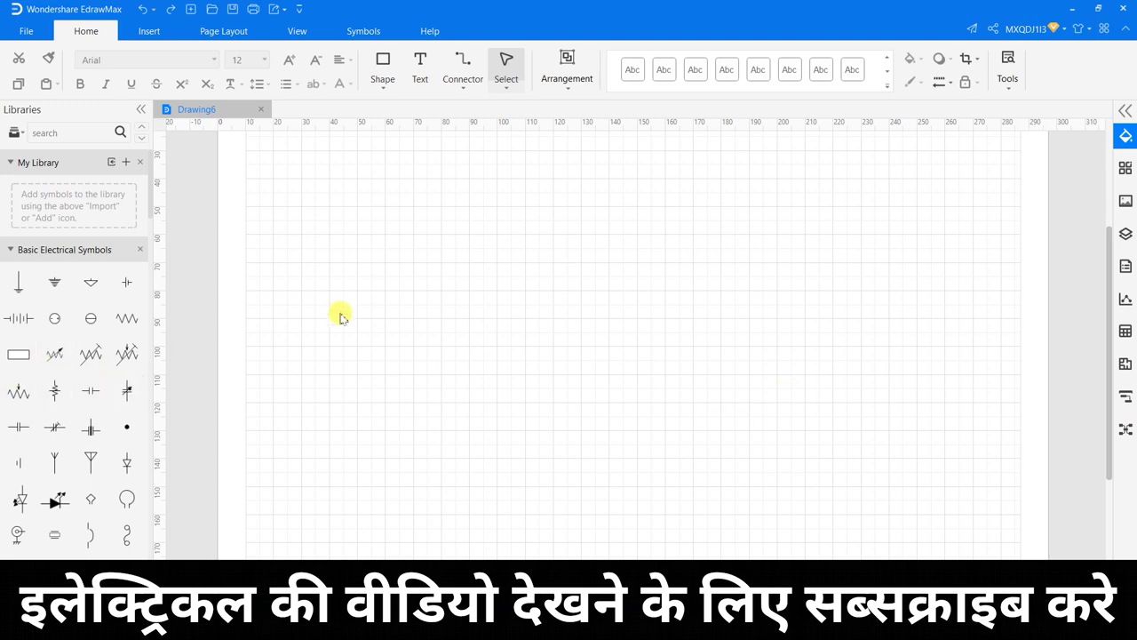
scroll(69, 317, "down", 1)
scroll(68, 275, "up", 1)
scroll(89, 253, "down", 5)
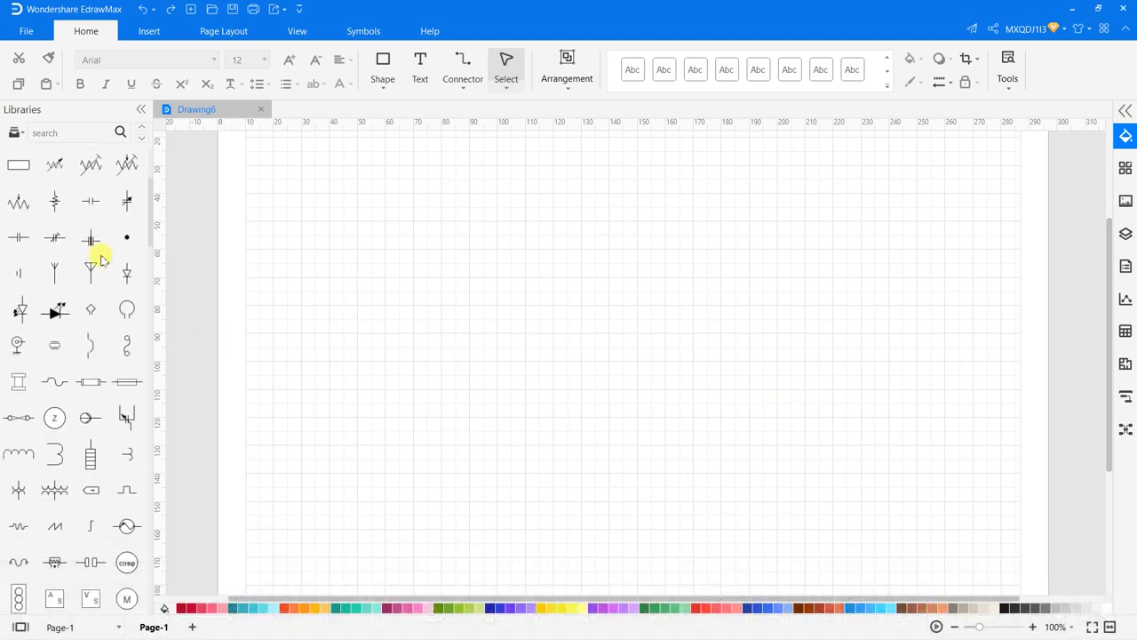
scroll(93, 267, "up", 5)
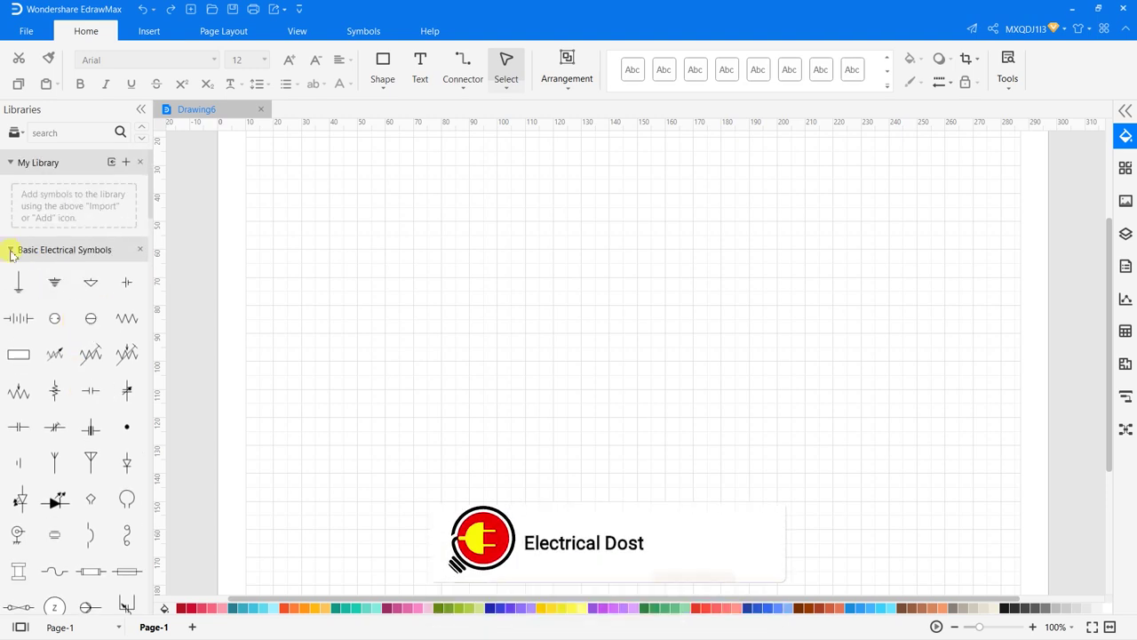
Step: Collapse the Basic Electrical Symbols, Qualifying Symbols, Semiconductor Devices and Switches and Relays libraries to review which symbol groups are available
left_click(11, 250)
left_click(10, 278)
left_click(11, 303)
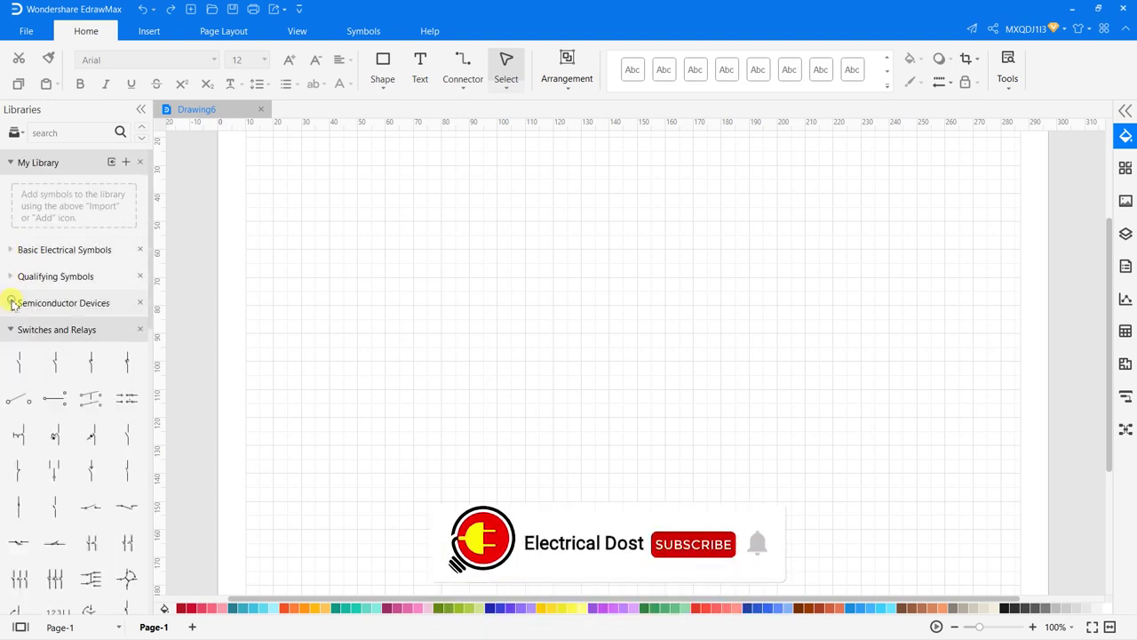
left_click(10, 330)
scroll(16, 335, "down", 1)
left_click(16, 336)
scroll(84, 382, "down", 2)
scroll(93, 364, "up", 2)
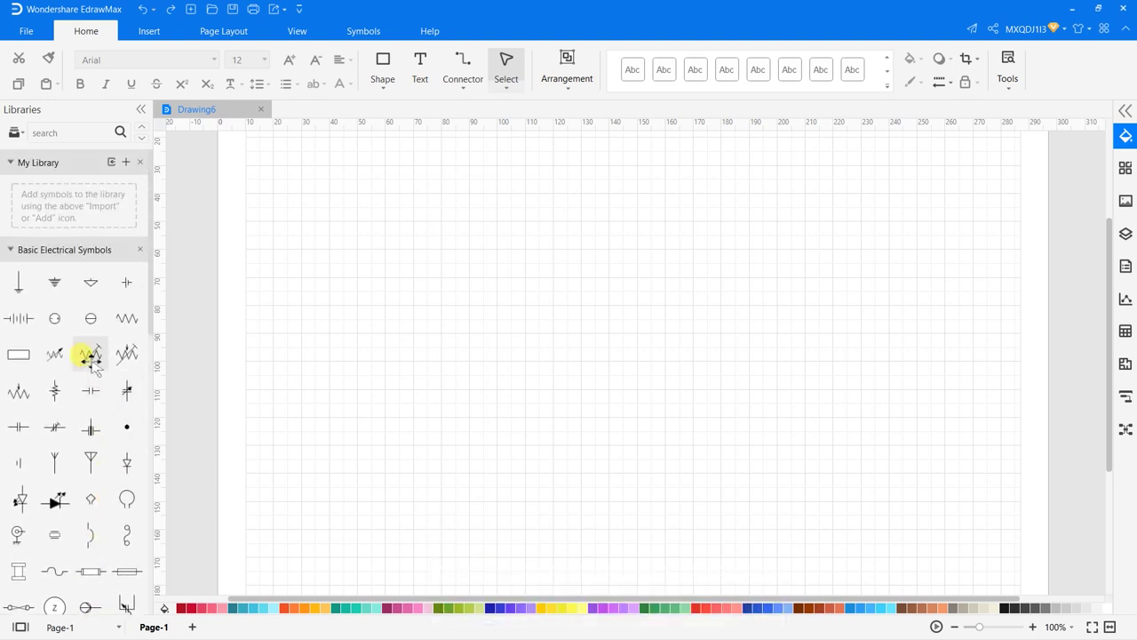
Step: Place the two-plate capacitor-style symbol from Basic Electrical Symbols in the middle of the page and try enlarging it
left_click(90, 317)
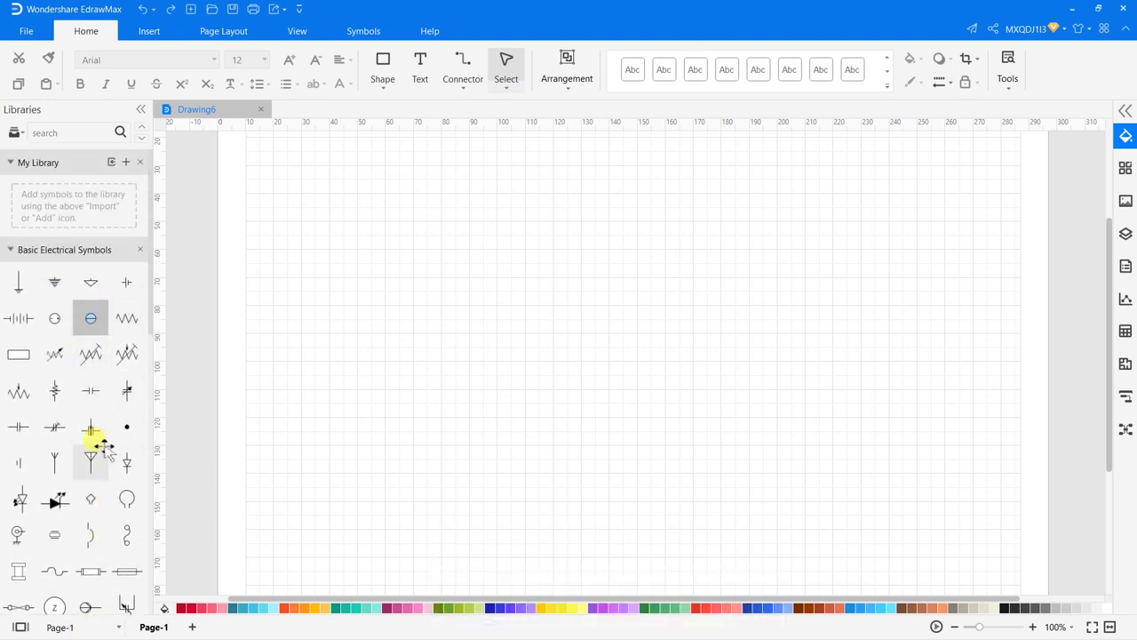
left_click_drag(91, 391, 719, 329)
key("ctrl+z")
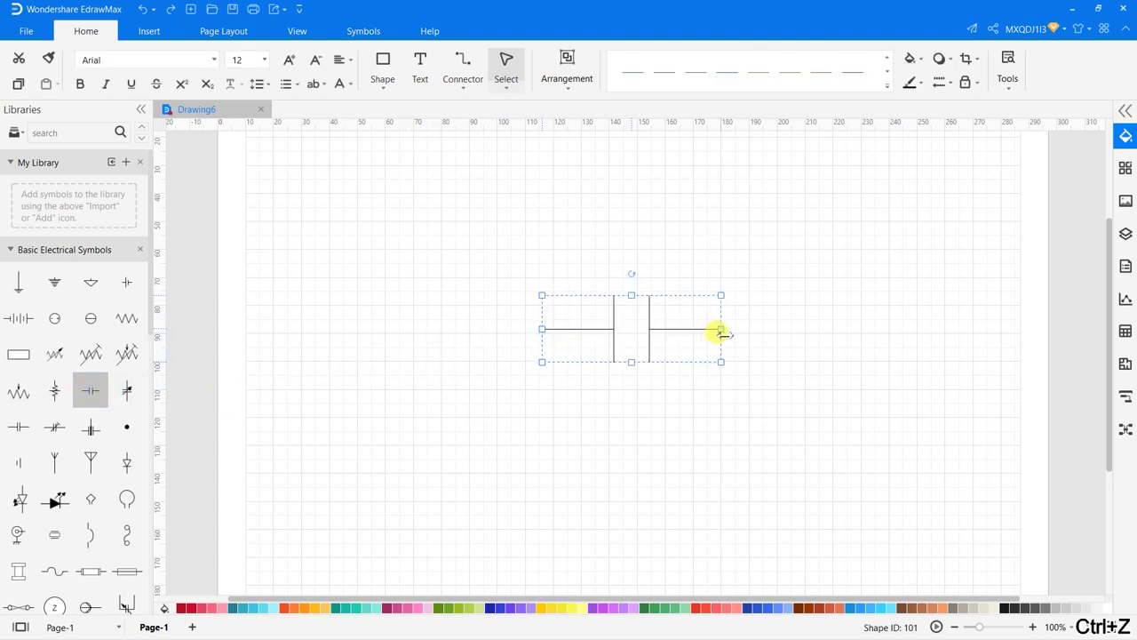
left_click(810, 318)
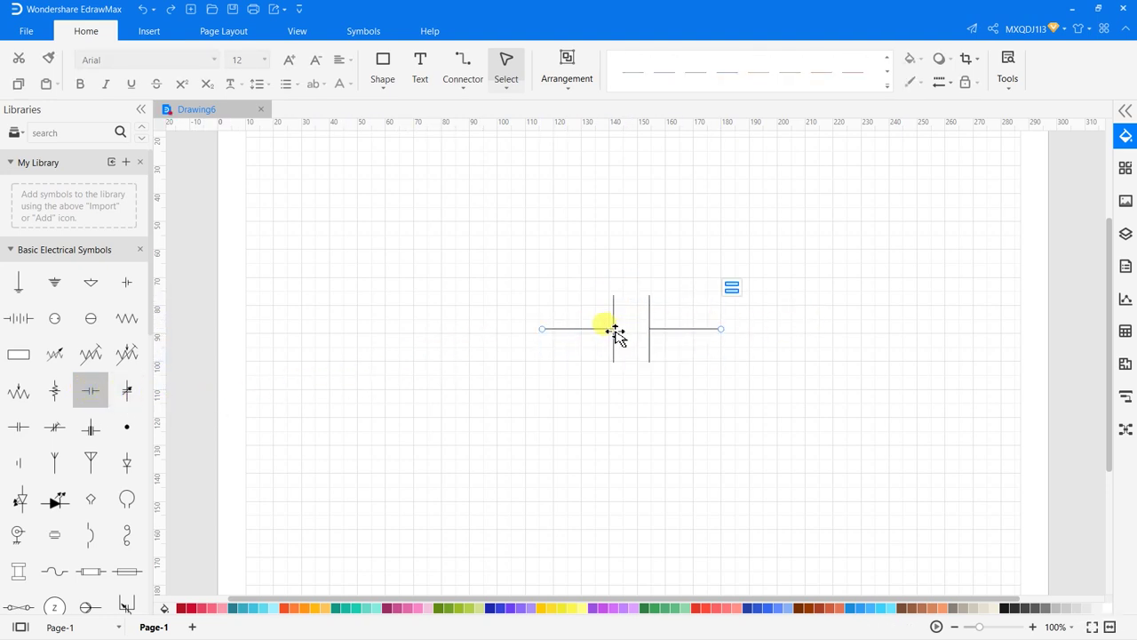
Step: Move the placed two-plate symbol lower on the page and delete it
left_click(838, 264)
left_click_drag(613, 331, 589, 482)
left_click(665, 355)
left_click(843, 293)
key("Delete")
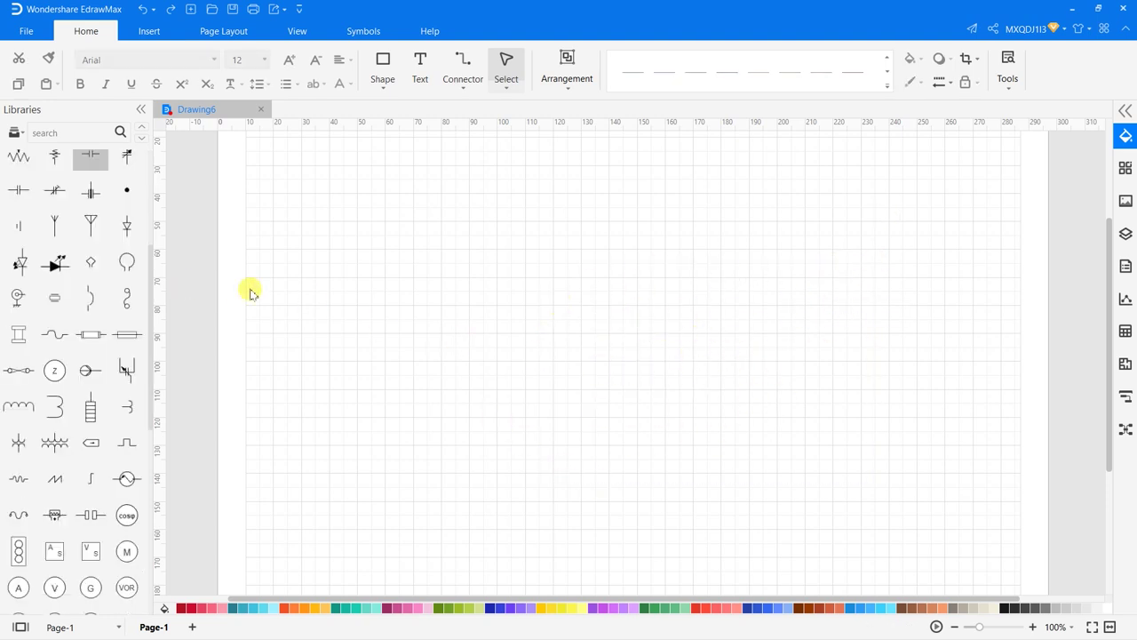
key("ctrl+2")
left_click_drag(399, 226, 694, 263)
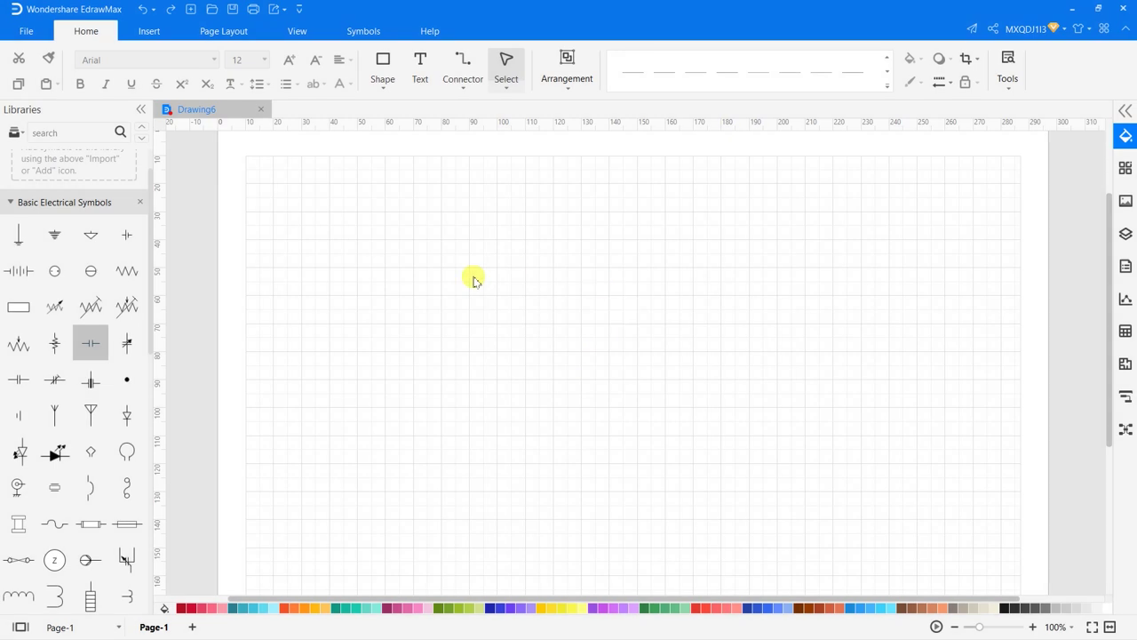
scroll(84, 356, "down", 3)
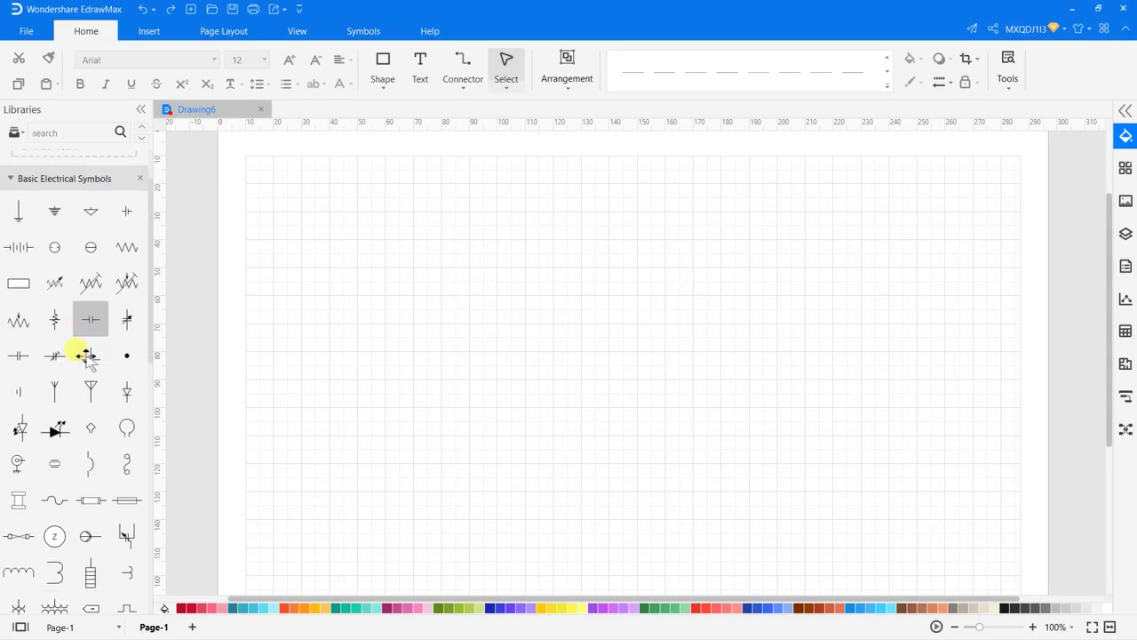
scroll(85, 355, "up", 3)
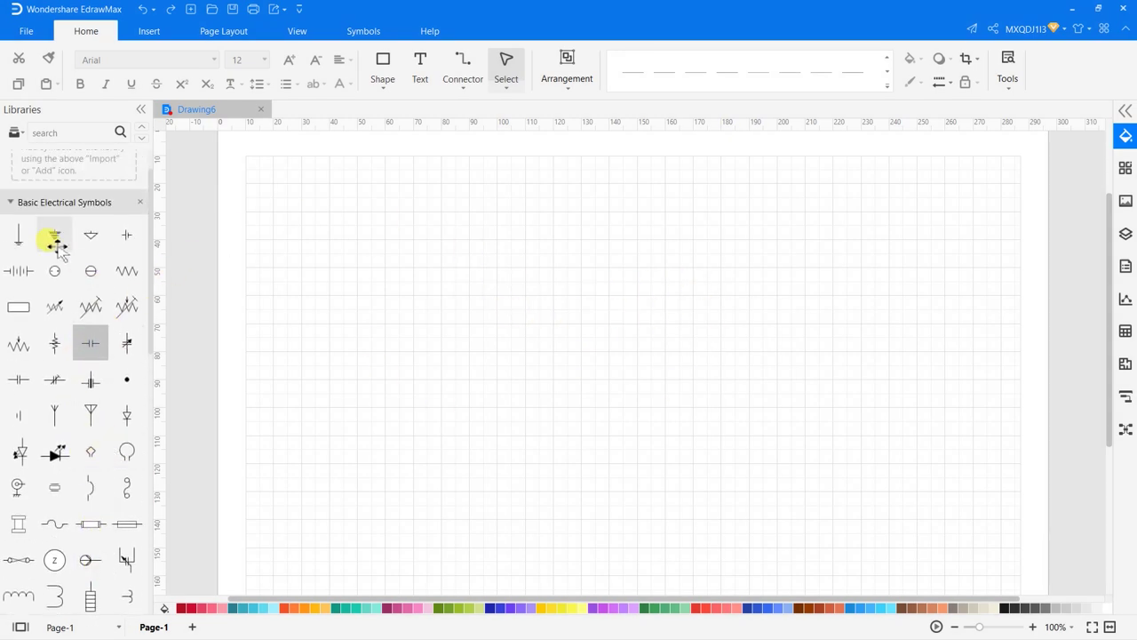
scroll(44, 382, "down", 3)
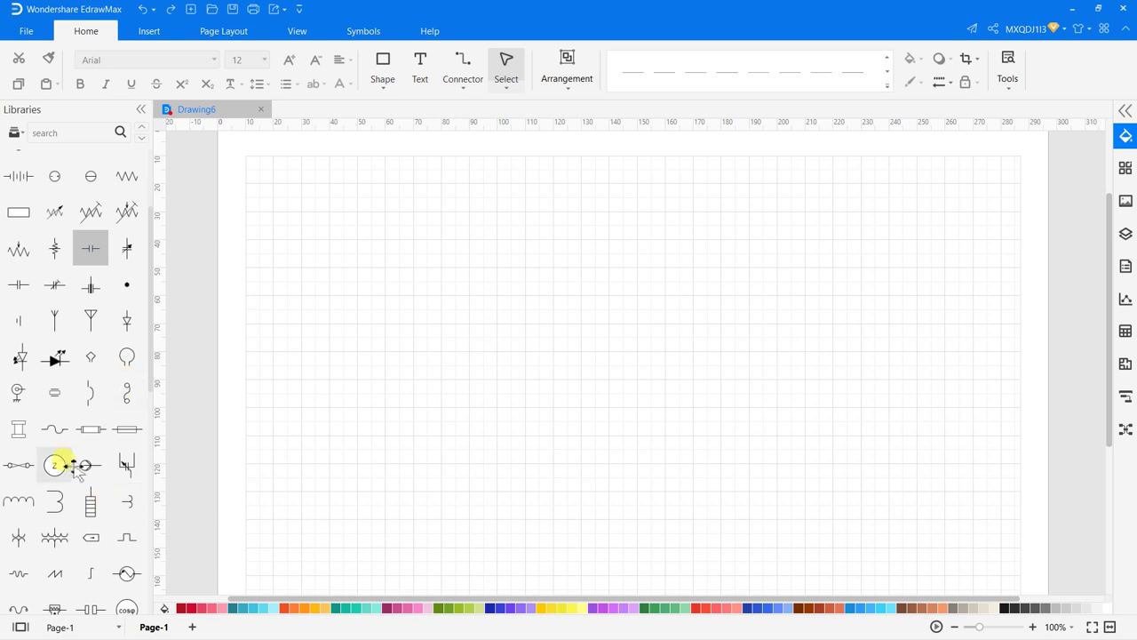
Step: Search the symbol libraries for "coil", look over the matching symbols and close the search results
scroll(84, 308, "up", 4)
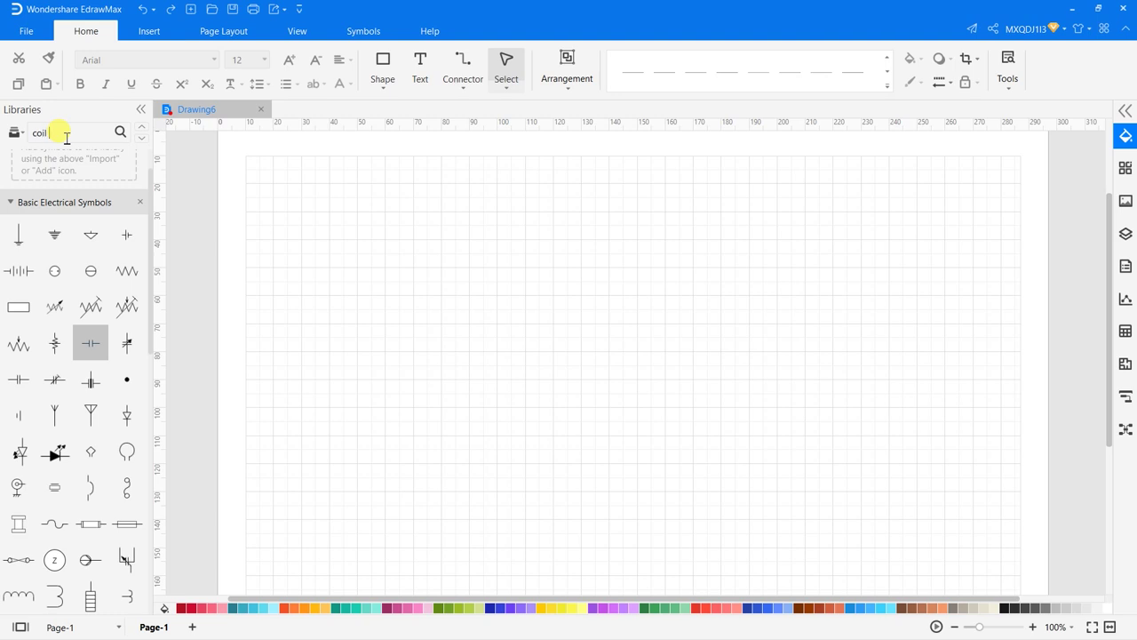
key("Return")
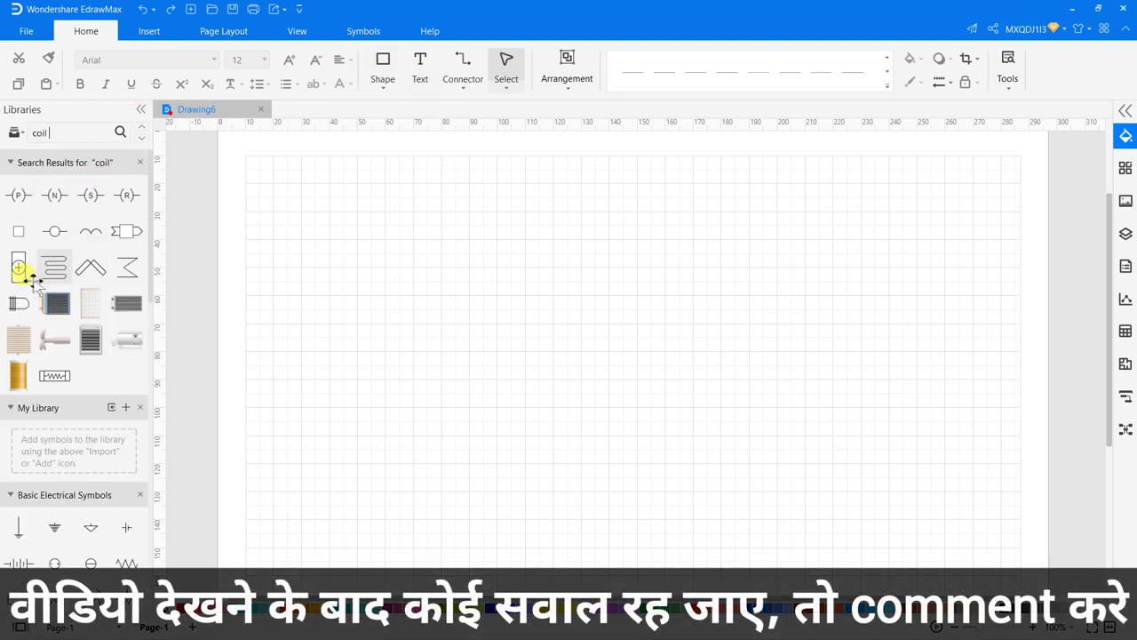
scroll(39, 413, "down", 1)
scroll(54, 382, "up", 1)
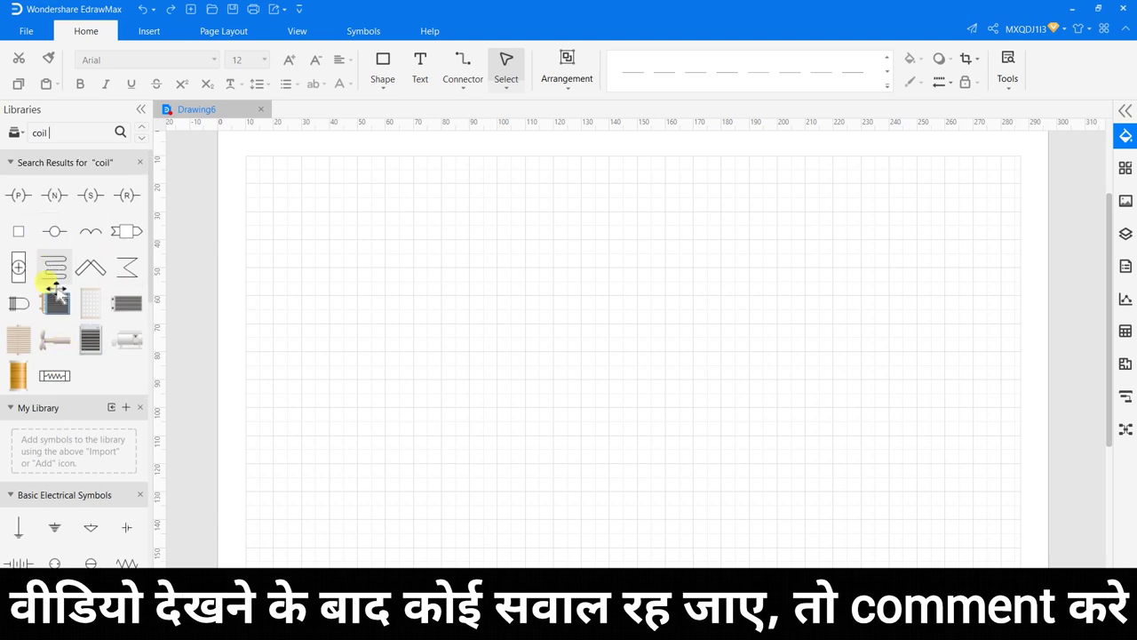
left_click(140, 161)
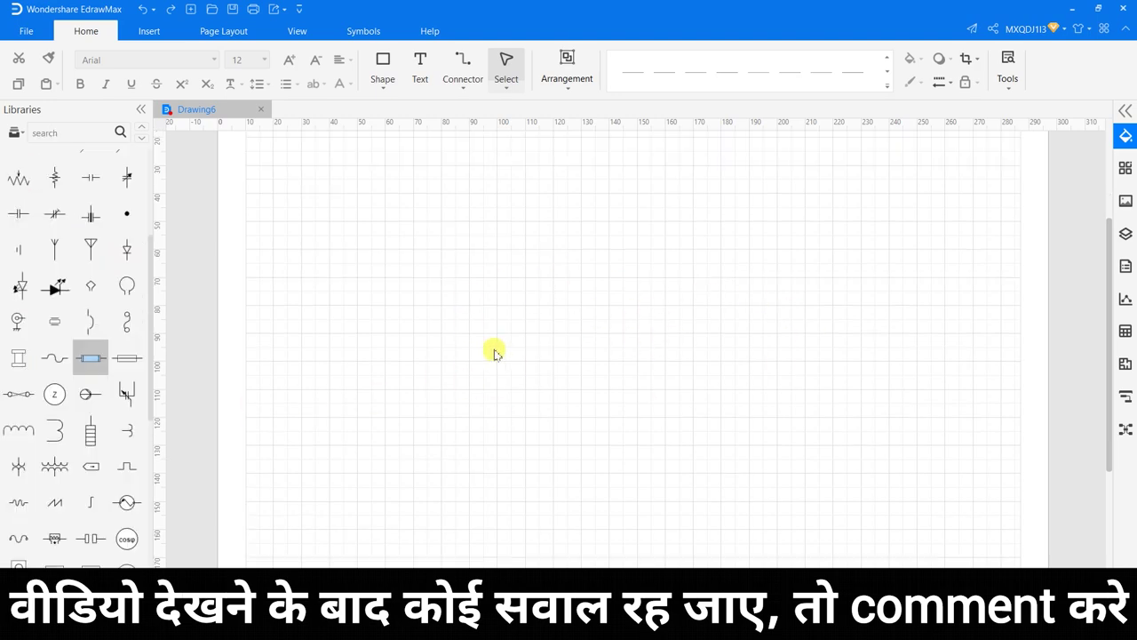
Step: Place the rectangle symbol with a diagonal black half from Basic Electrical Symbols near the middle of the page
scroll(61, 393, "down", 5)
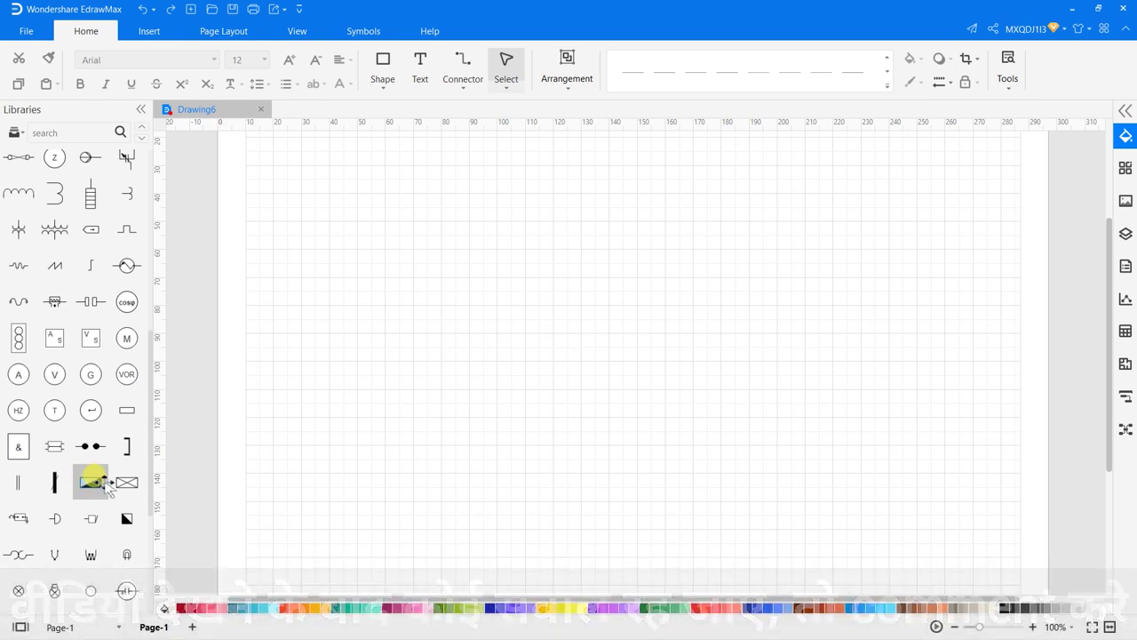
left_click_drag(98, 487, 682, 353)
left_click(847, 371)
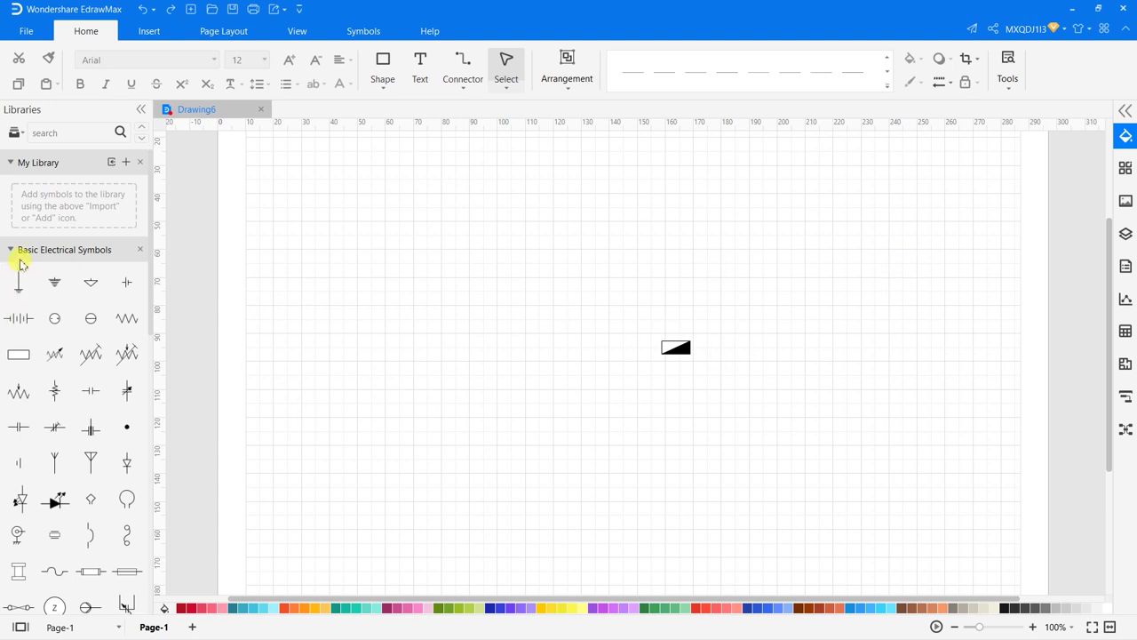
Step: Collapse the Basic Electrical Symbols library and place a Circuit breaker 1P from Switches and Relays above the half-black rectangle
left_click(11, 255)
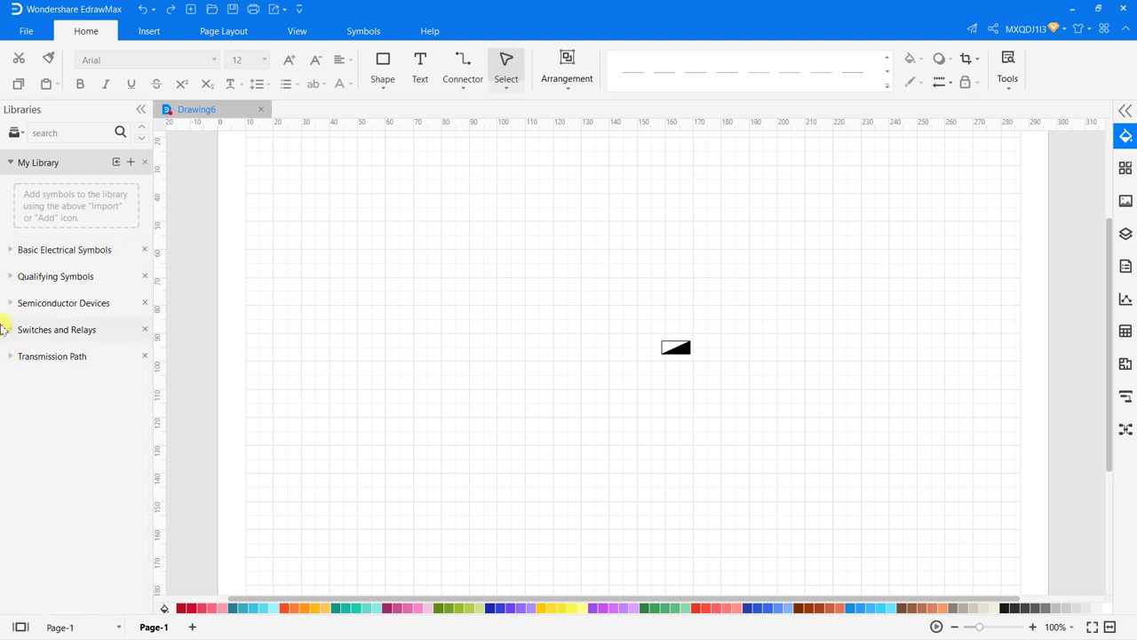
left_click(11, 331)
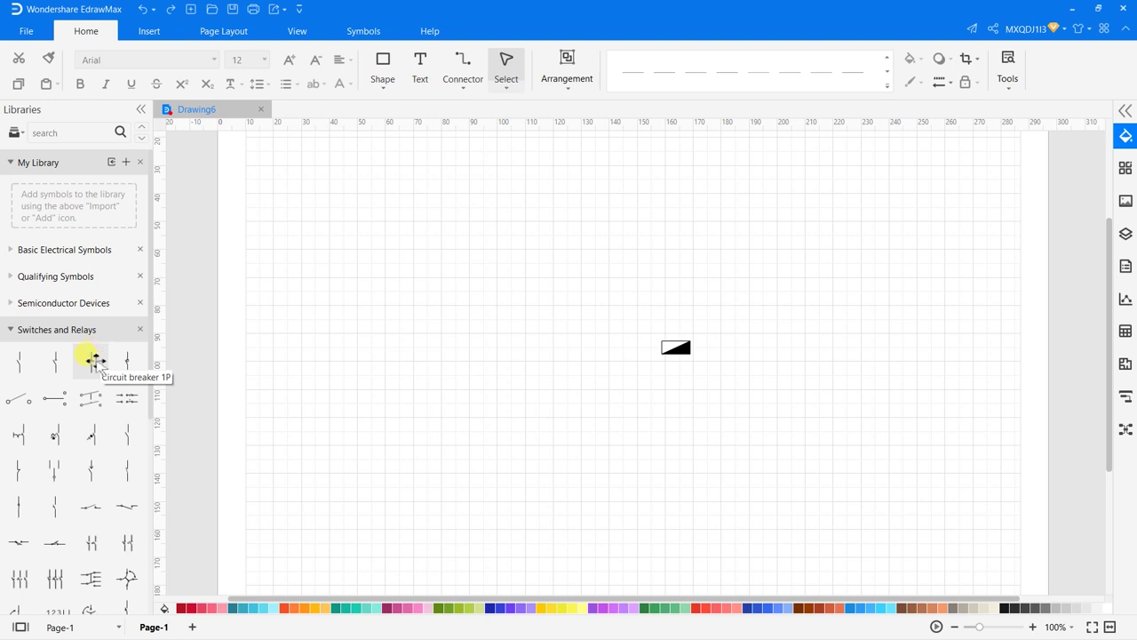
left_click_drag(92, 362, 665, 236)
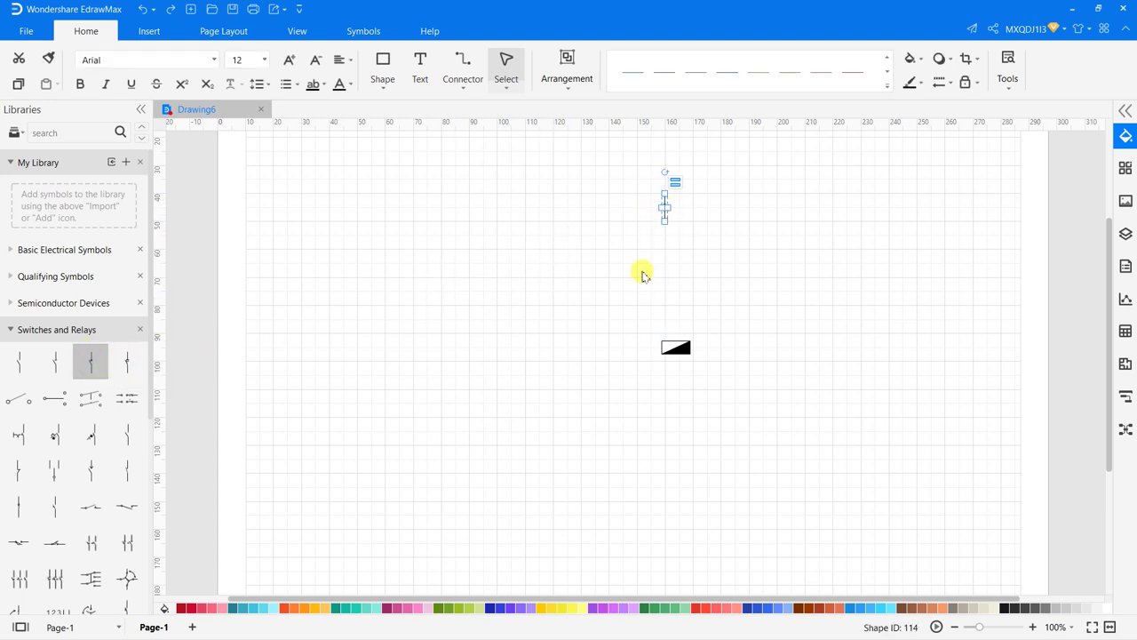
Step: Place the two neighbouring push-button-style contact symbols from Switches and Relays on the page beside the circuit breaker
scroll(15, 530, "down", 4)
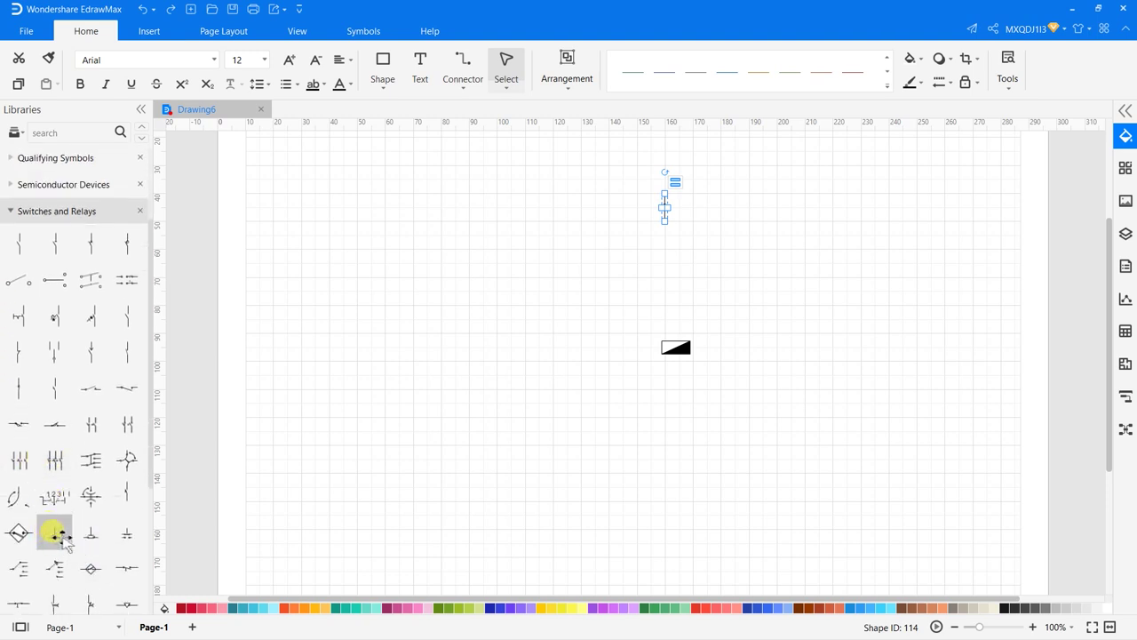
left_click_drag(54, 533, 484, 249)
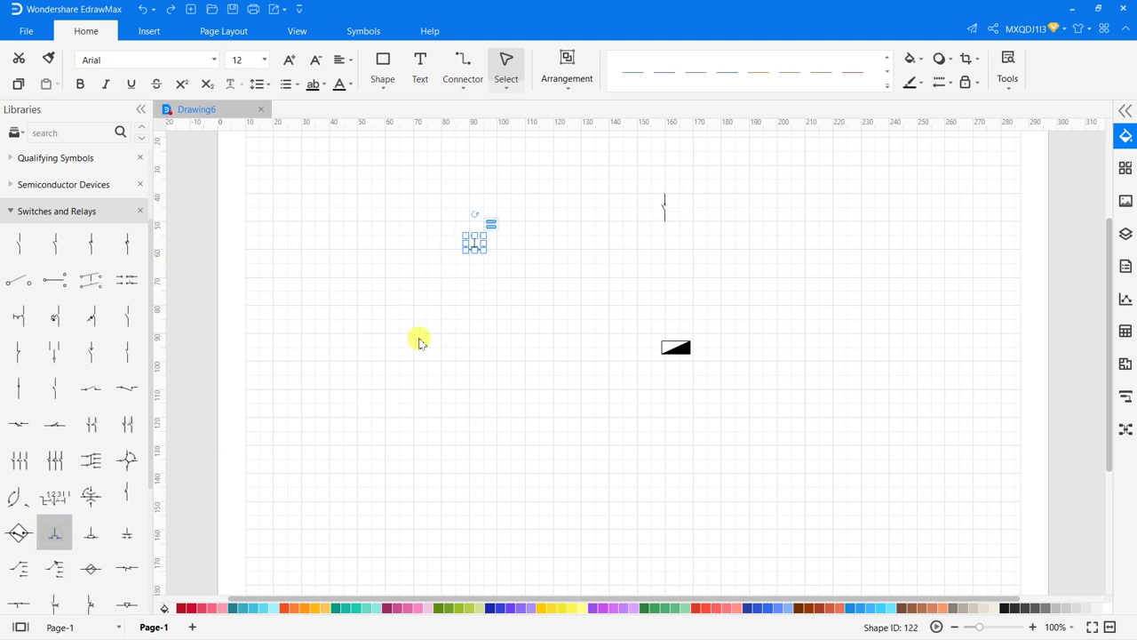
left_click_drag(91, 535, 582, 257)
left_click(645, 297)
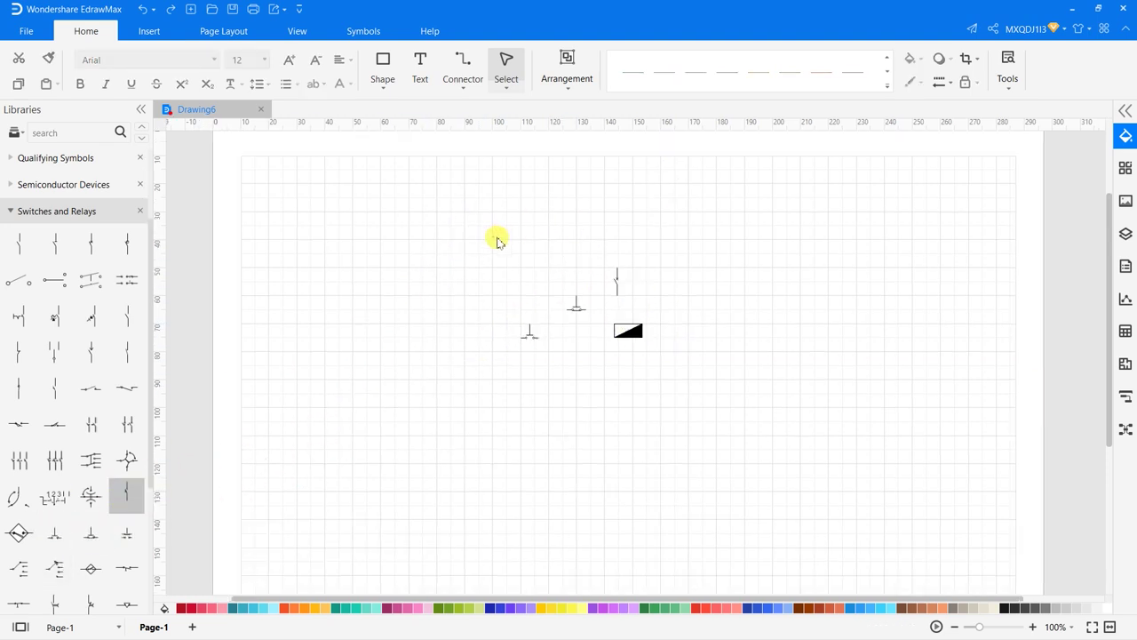
Step: Place the plain open contact from Switches and Relays on the page, up and to the left of the circuit breaker
left_click_drag(728, 391, 729, 391)
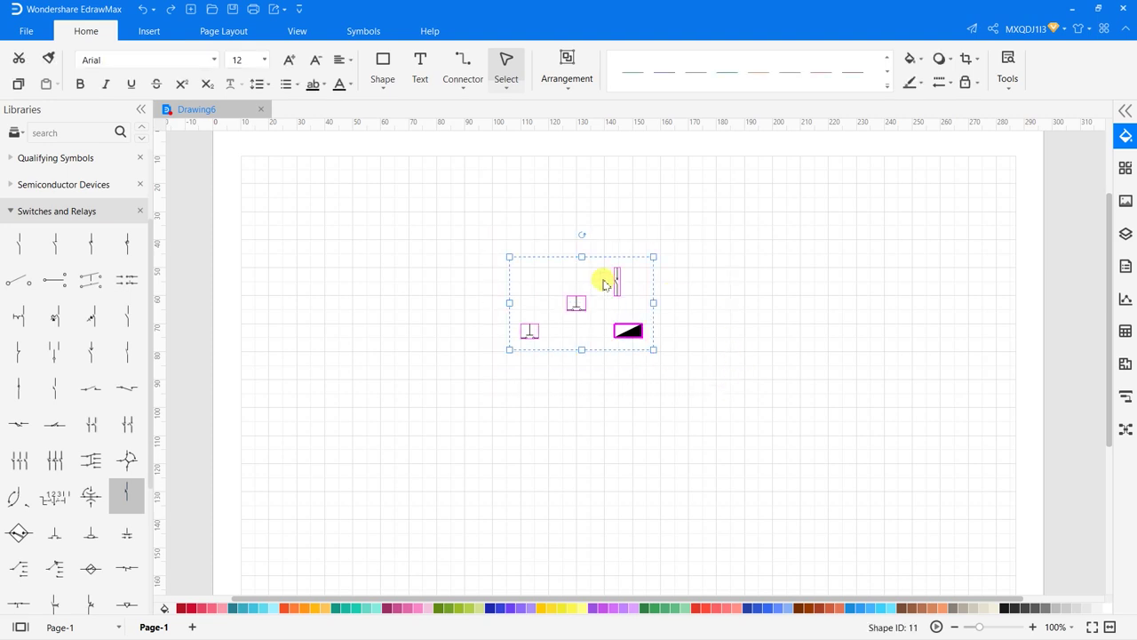
left_click(756, 357)
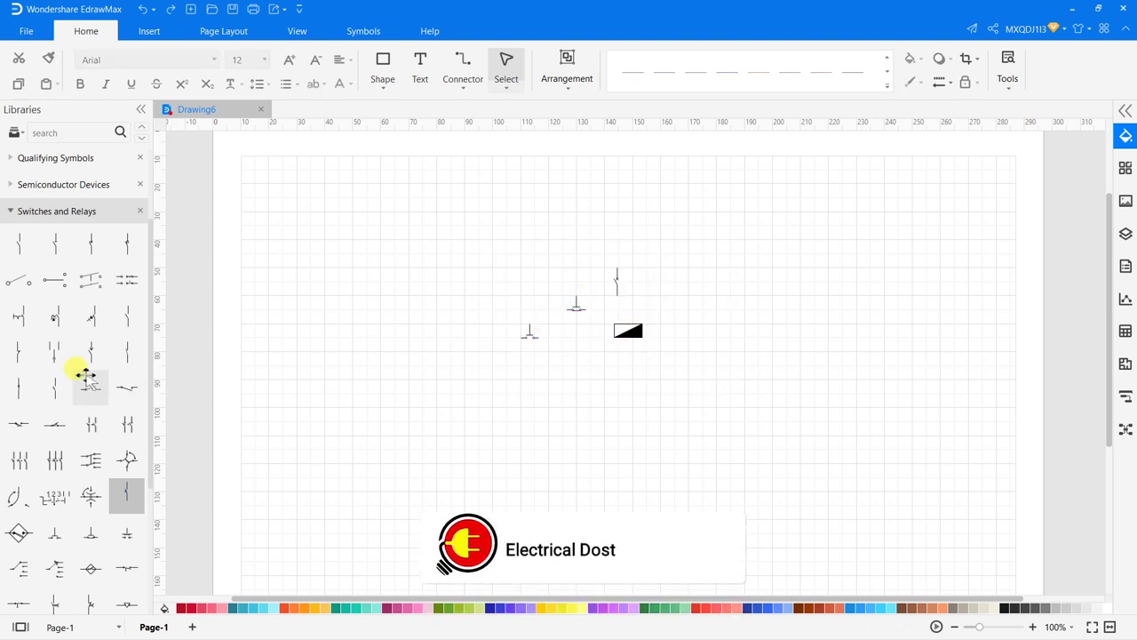
left_click_drag(130, 356, 708, 412)
left_click(835, 378)
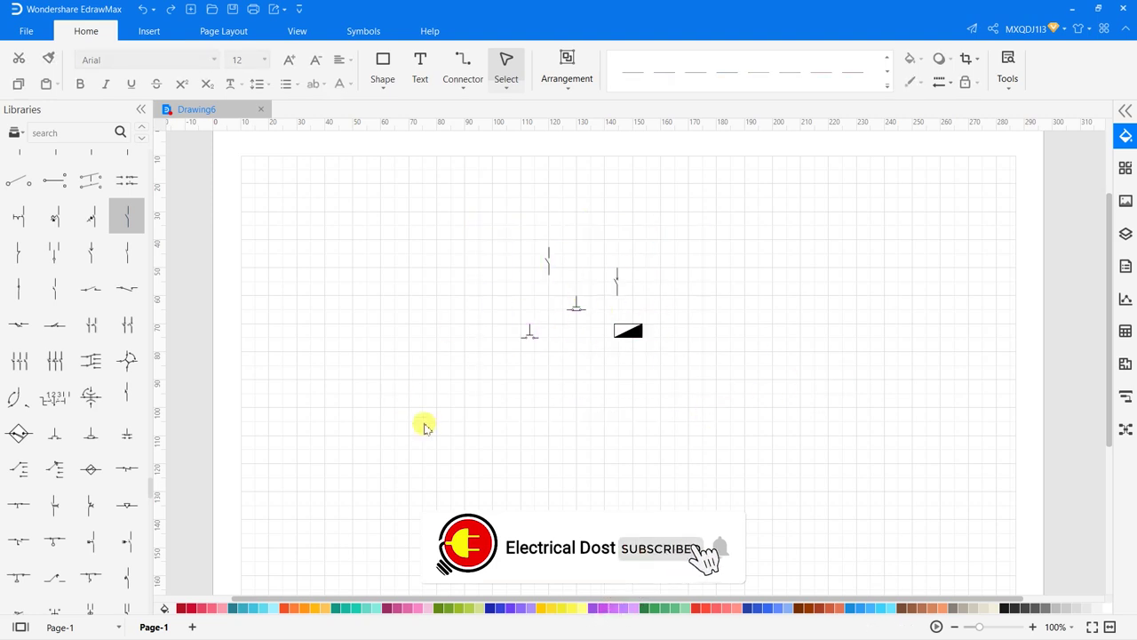
Step: Place the horizontal overload relay contact from Switches and Relays above the other symbols on the page
left_click_drag(480, 424, 820, 329)
left_click(820, 330)
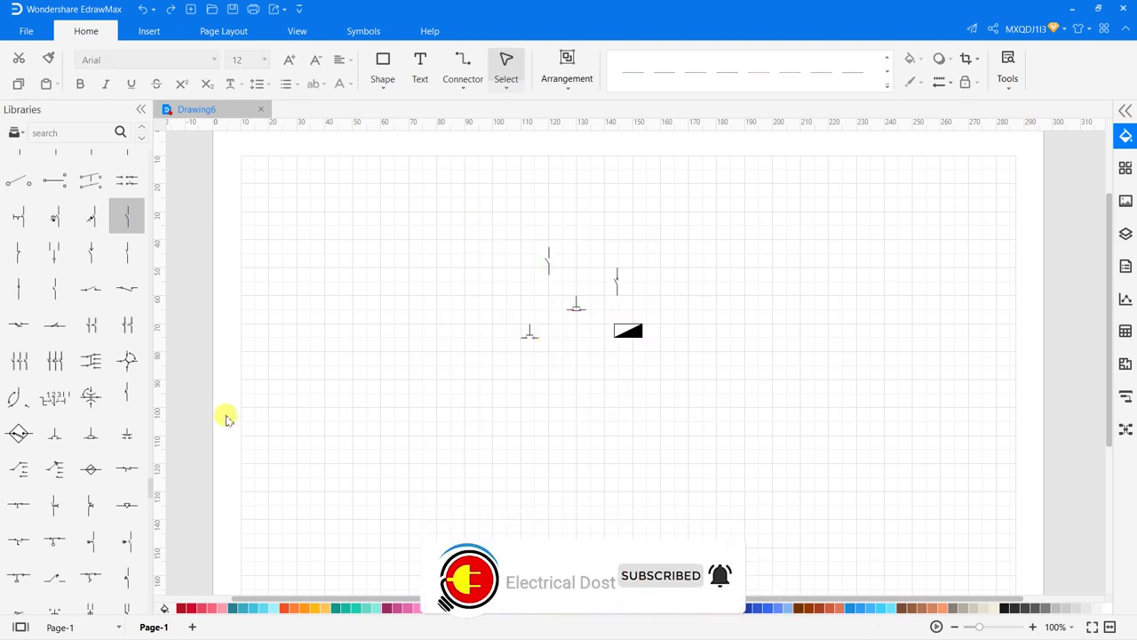
left_click_drag(92, 554, 607, 240)
left_click(488, 252)
left_click_drag(493, 218, 656, 405)
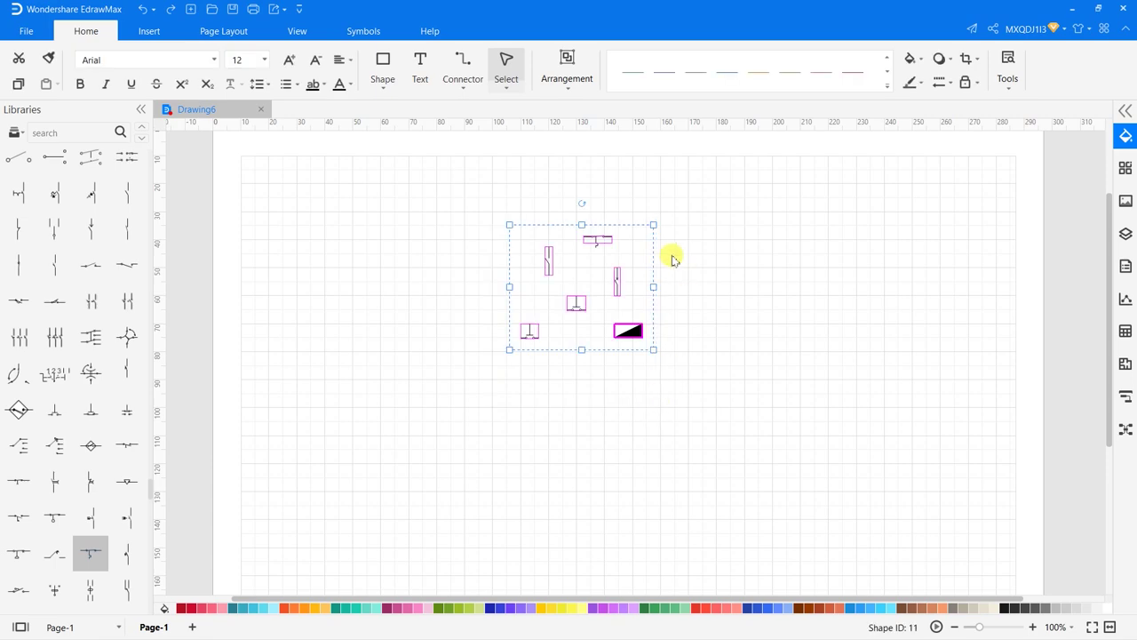
left_click(716, 308)
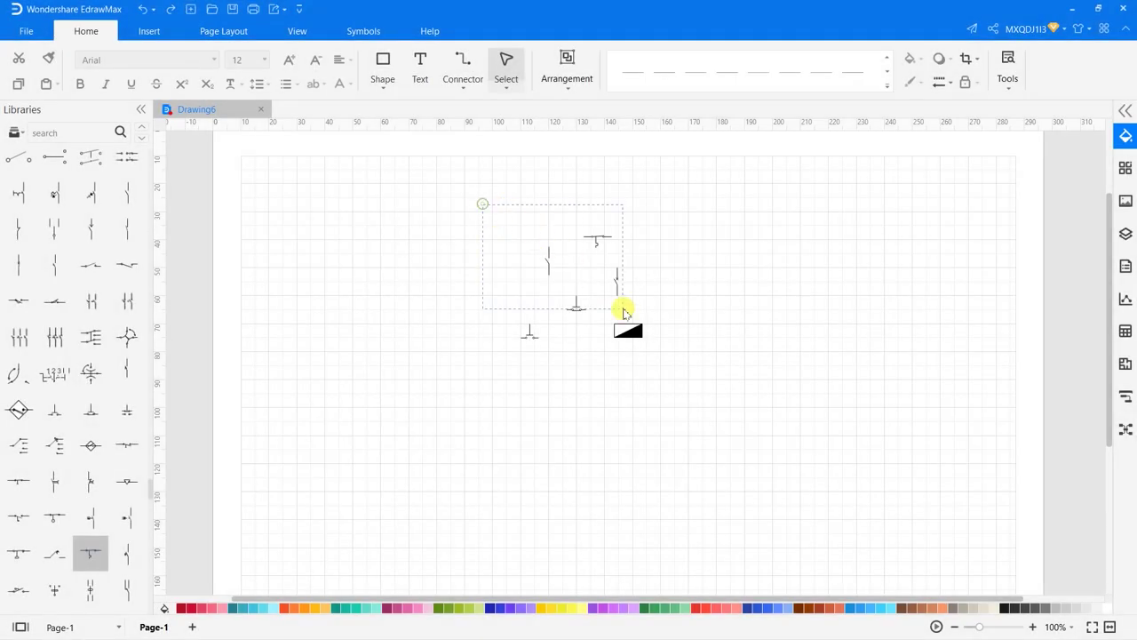
Step: Hide the symbol libraries and move all six symbols together to the left part of the page
left_click_drag(624, 310, 702, 398)
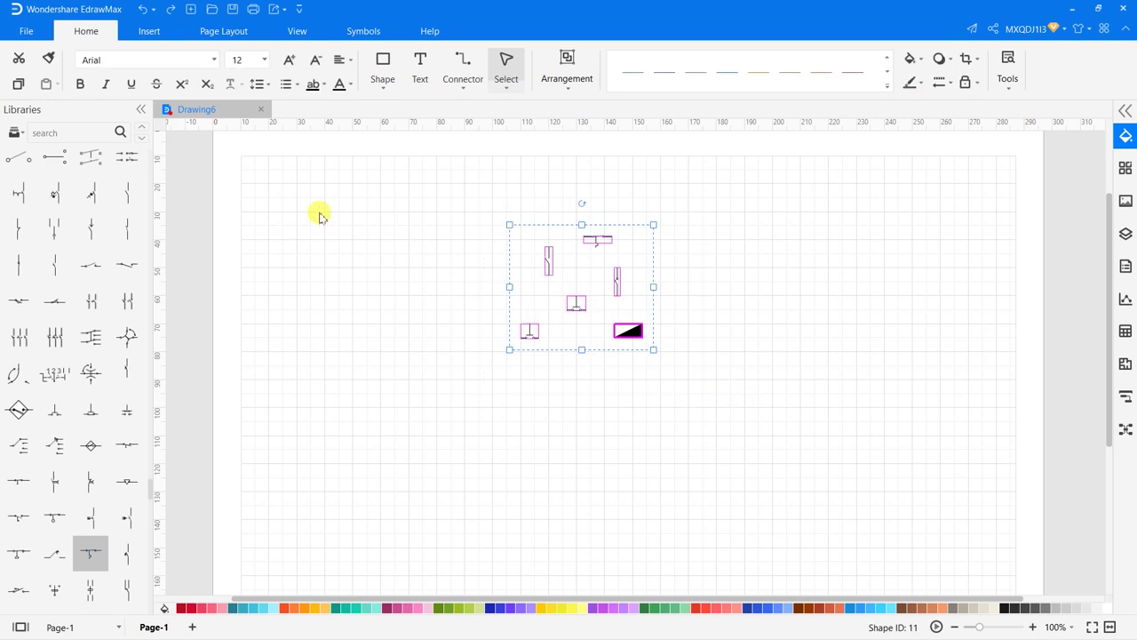
left_click(143, 110)
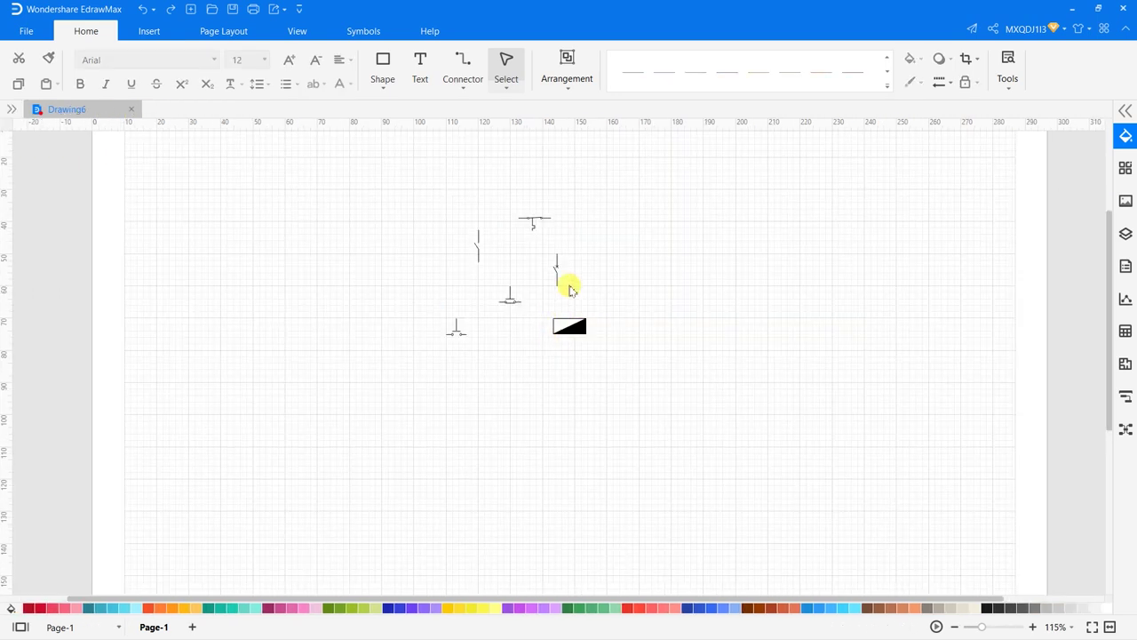
left_click(1032, 626)
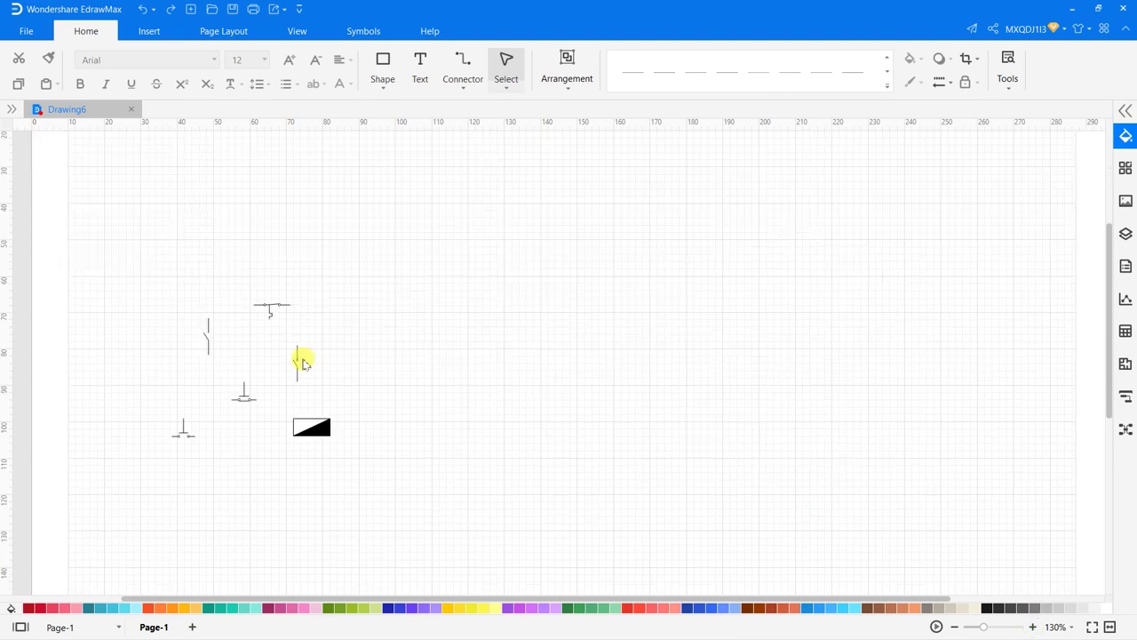
Step: Move the circuit breaker away from the other symbols to the upper middle of the page
left_click(299, 358)
left_click(282, 403)
left_click_drag(300, 365, 594, 204)
left_click(654, 219)
Step: Move the overload relay contact directly below the circuit breaker and rotate it to stand vertically
left_click(272, 313)
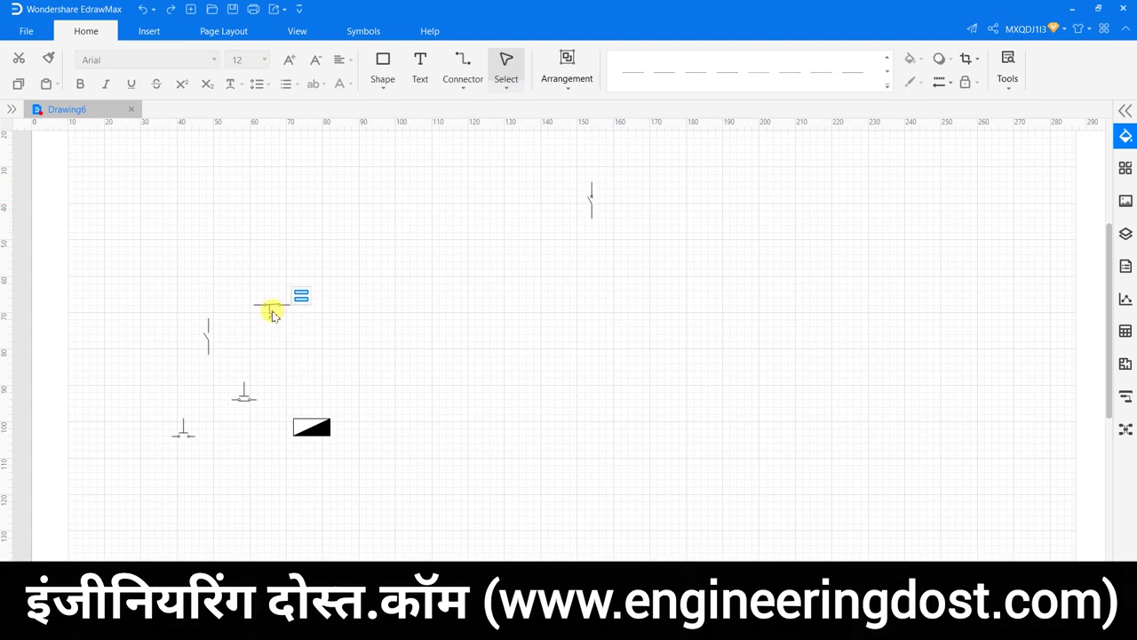
left_click_drag(274, 307, 590, 240)
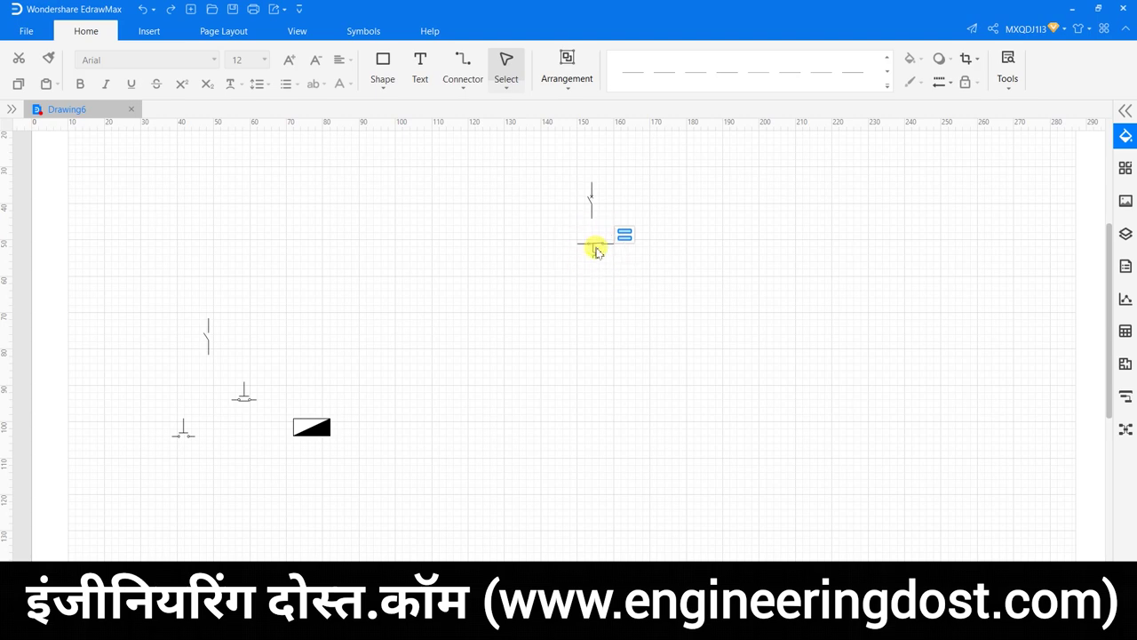
left_click(607, 250)
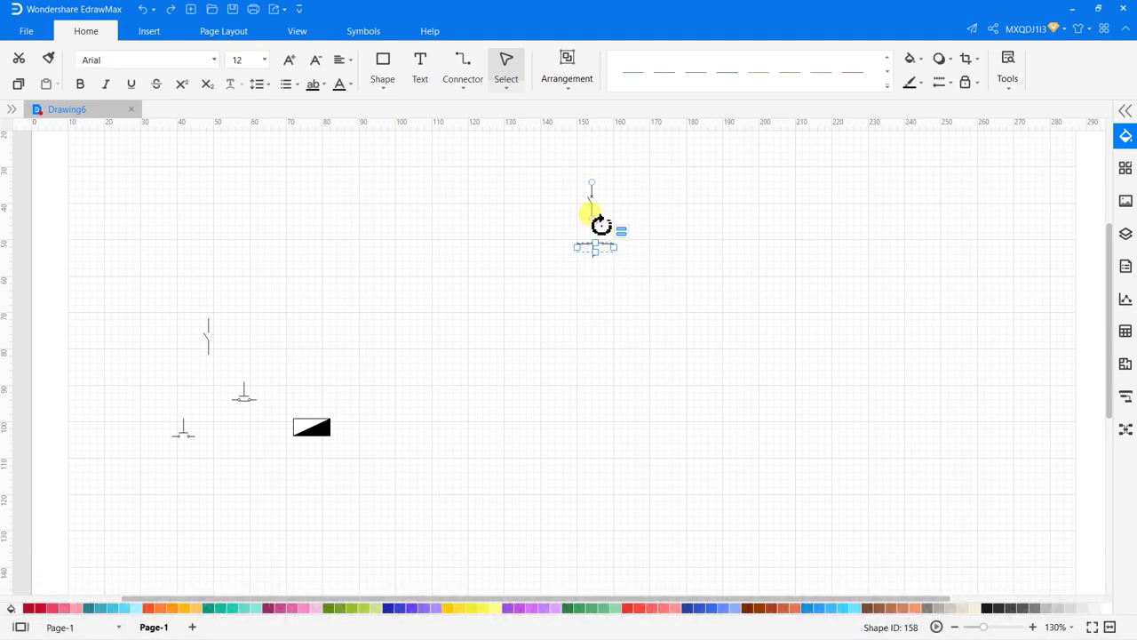
left_click_drag(592, 224, 580, 253)
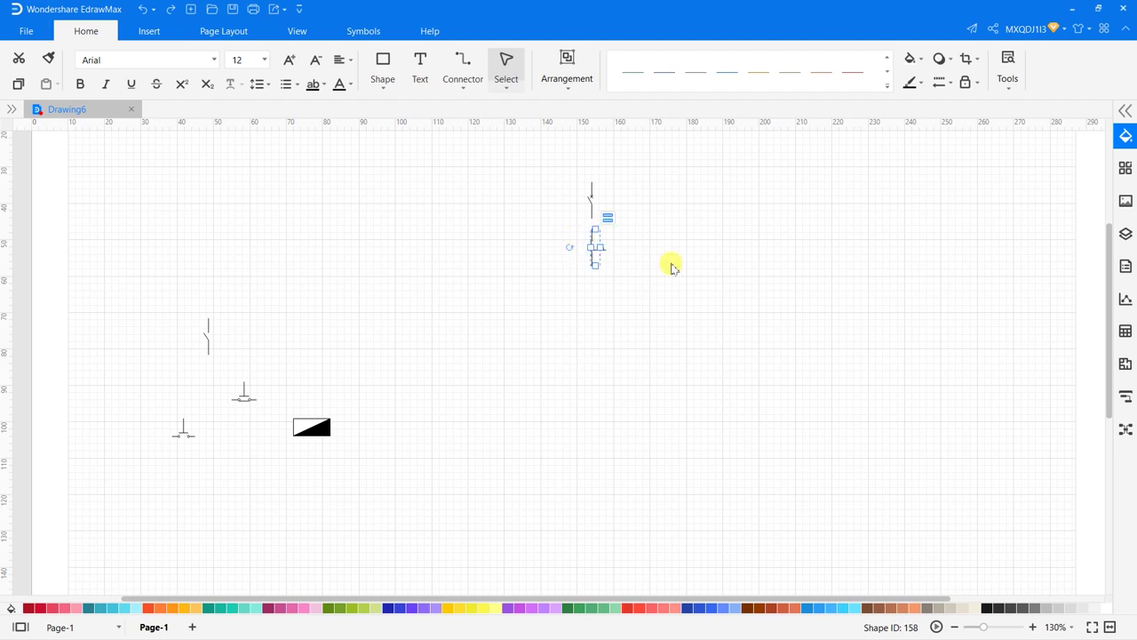
Step: Line up both push-button contacts, rotated upright, and the half-black rectangle below the overload contact, with the open contact beside the lower push button
scroll(396, 411, "up", 1)
left_click(382, 404)
left_click_drag(391, 411, 768, 306)
left_click_drag(777, 279, 790, 307)
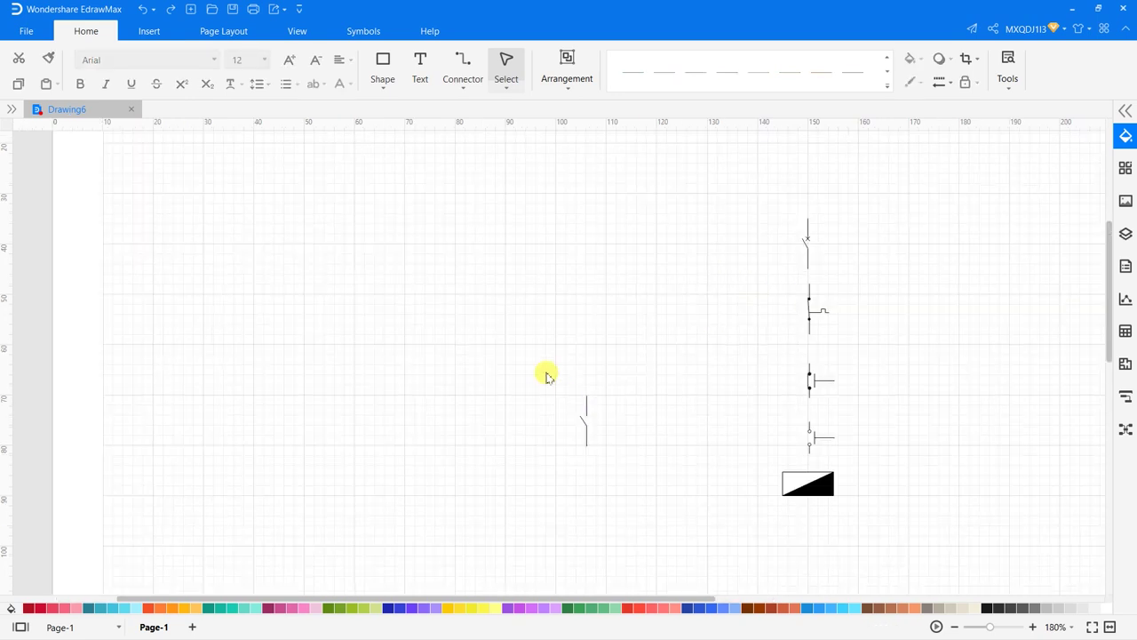
left_click_drag(545, 373, 764, 444)
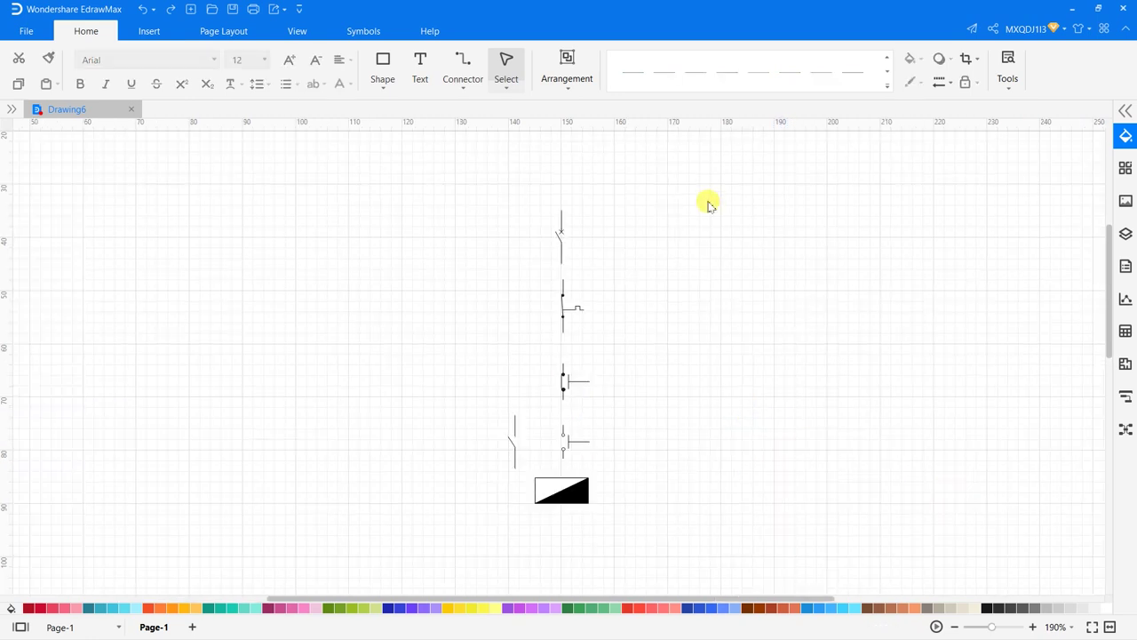
left_click_drag(661, 164, 486, 575)
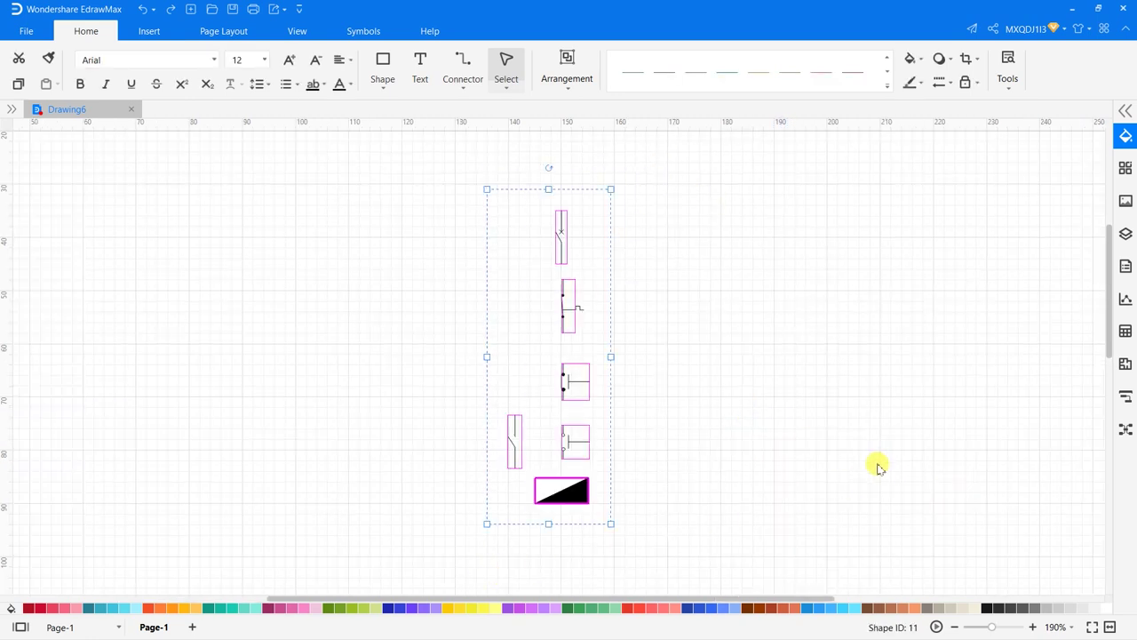
left_click(799, 289)
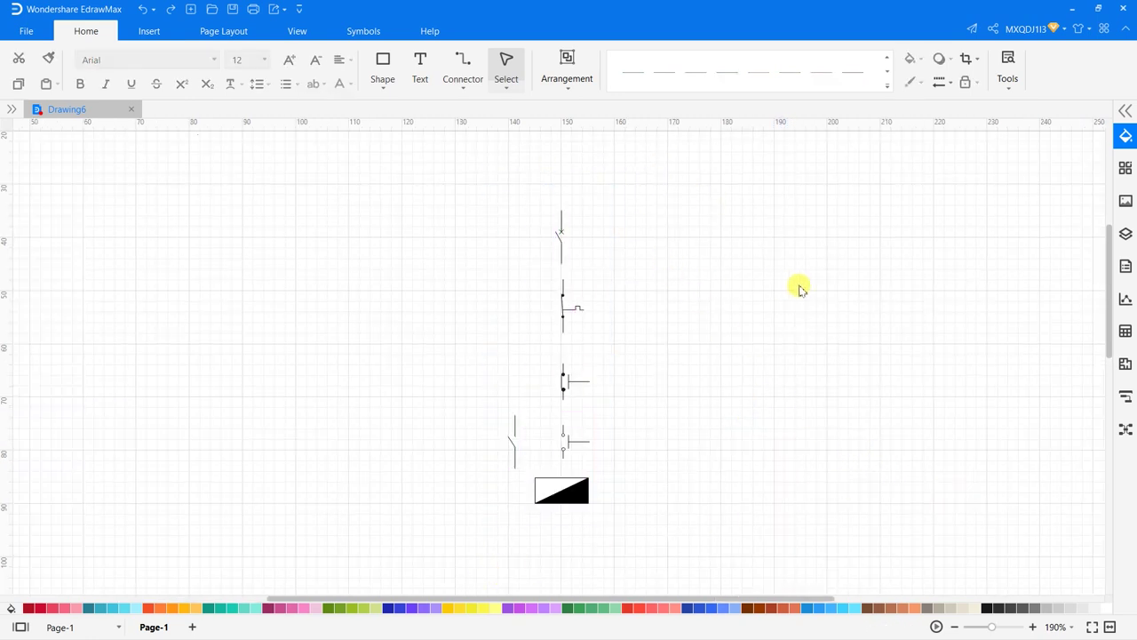
Step: Connect the symbols of the column in series with straight connectors and wire the open contact in parallel with the lower push button
left_click(461, 89)
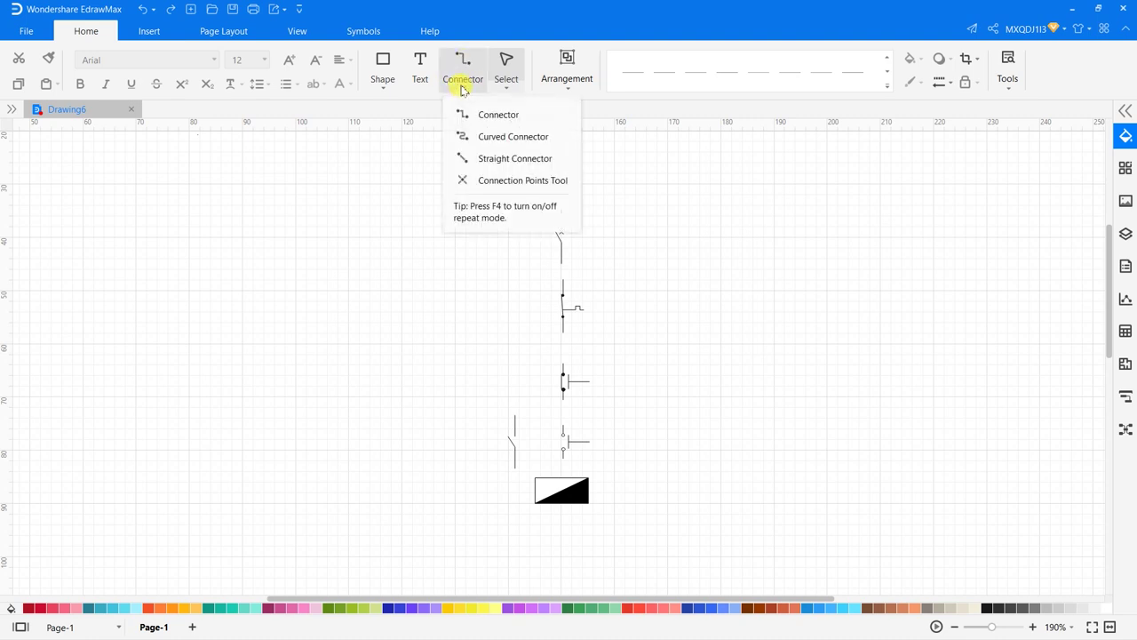
left_click(490, 163)
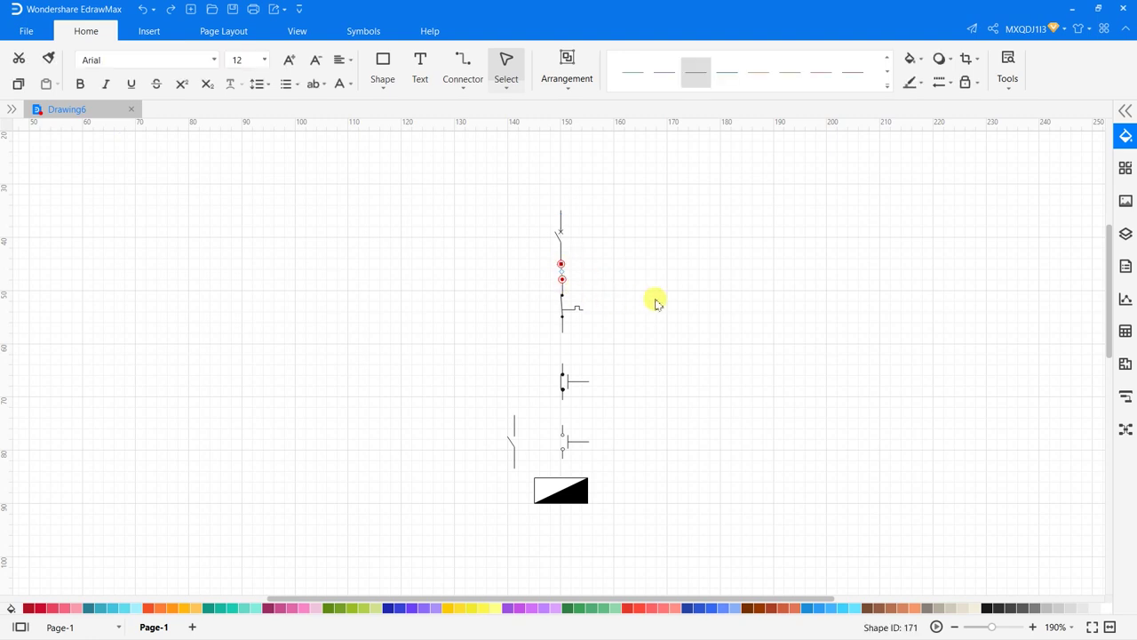
key("ctrl+z")
left_click(617, 323)
left_click_drag(587, 345, 549, 418)
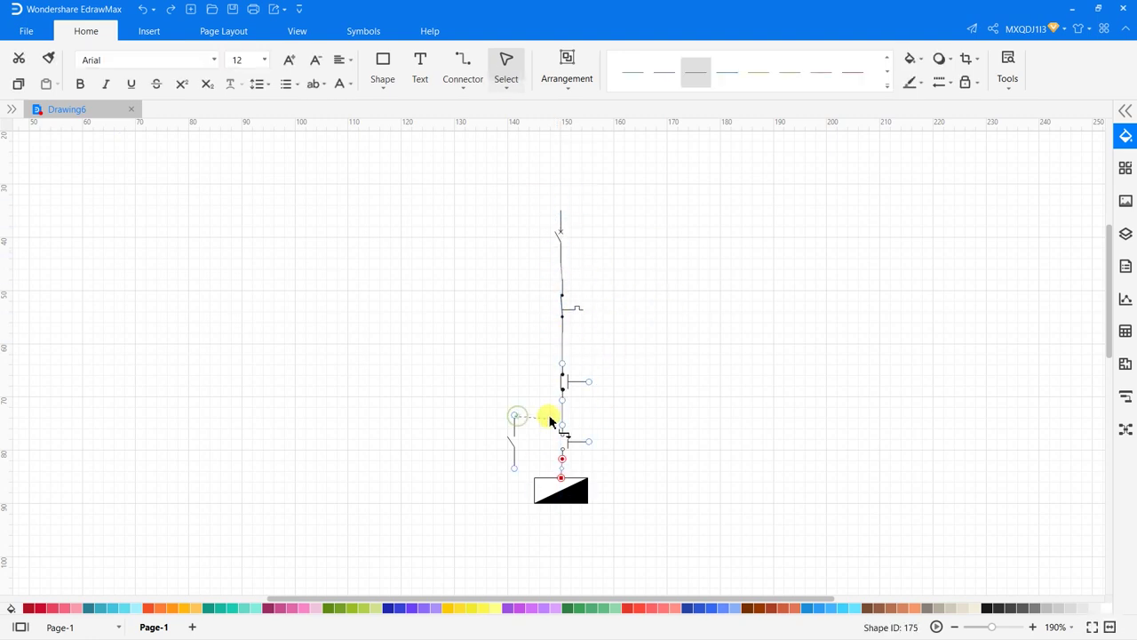
scroll(622, 373, "down", 1)
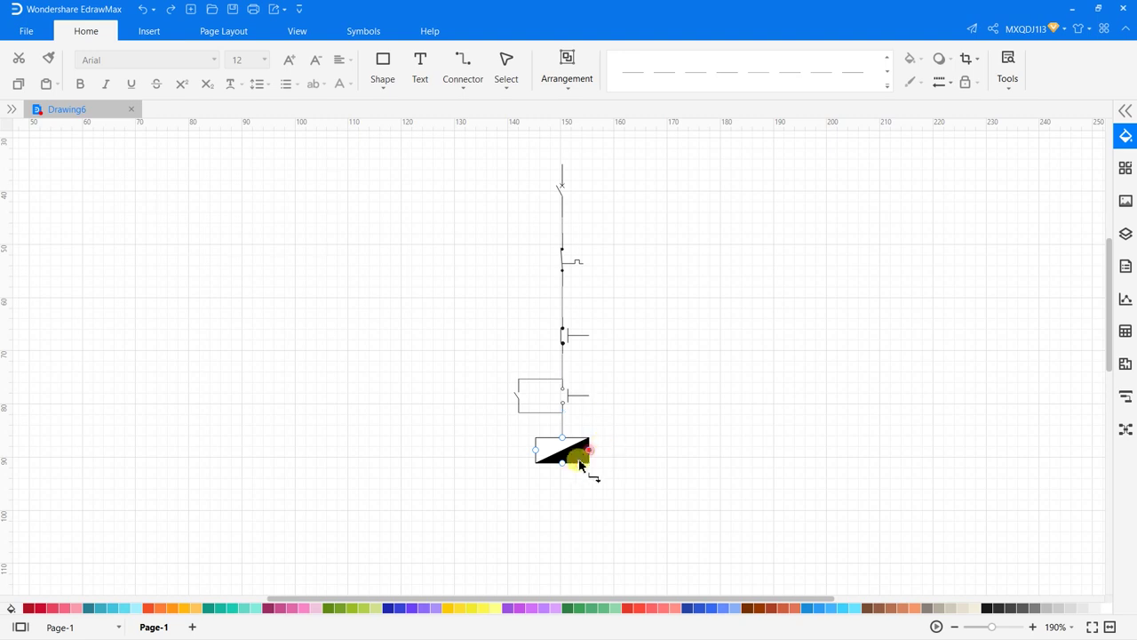
Step: Draw horizontal supply lines above the circuit breaker and below the half-black rectangle, and connect both to the circuit
scroll(530, 368, "down", 3)
left_click_drag(565, 477, 632, 376)
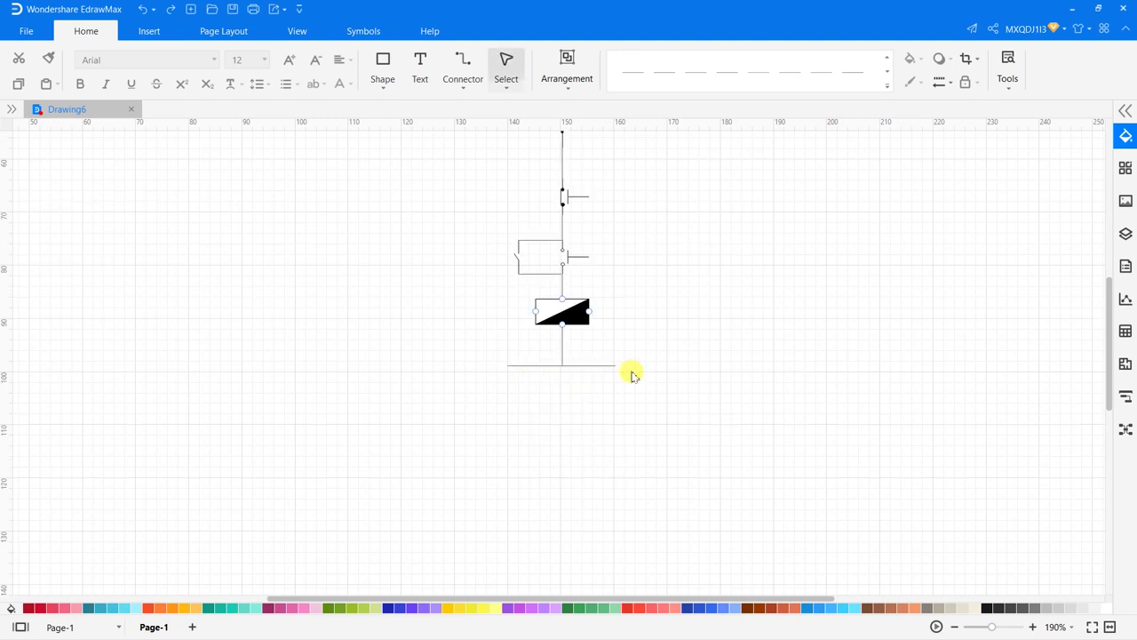
scroll(613, 347, "up", 5)
scroll(622, 208, "down", 1)
left_click_drag(638, 170, 469, 551)
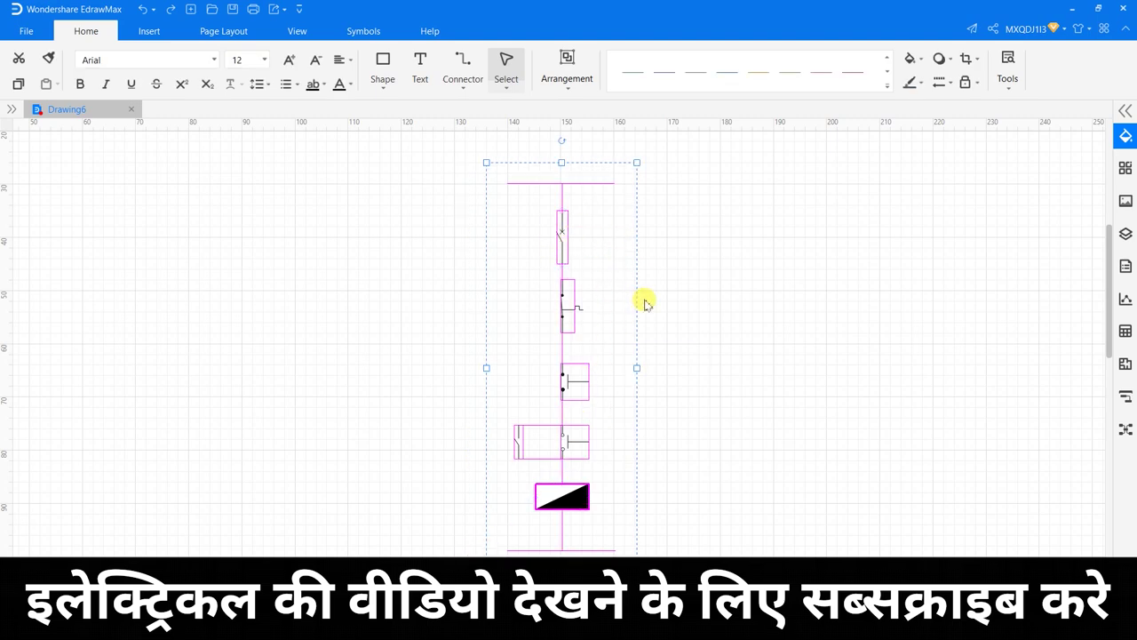
left_click(683, 308)
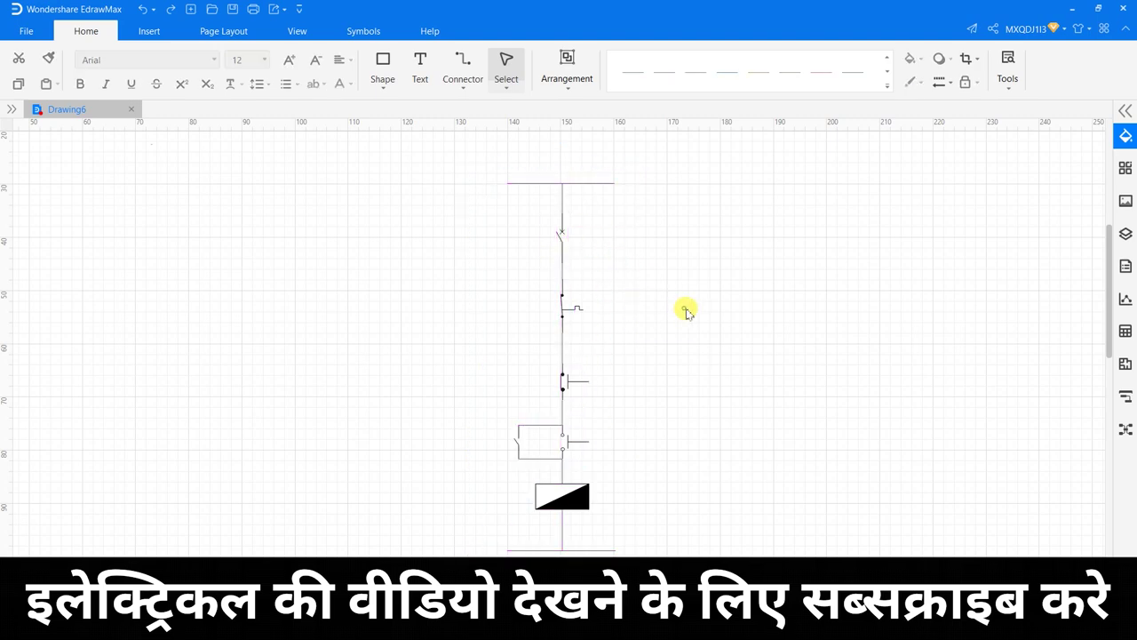
Step: Add the text label MCB beside the circuit breaker and OLR beside the overload relay contact
left_click(419, 64)
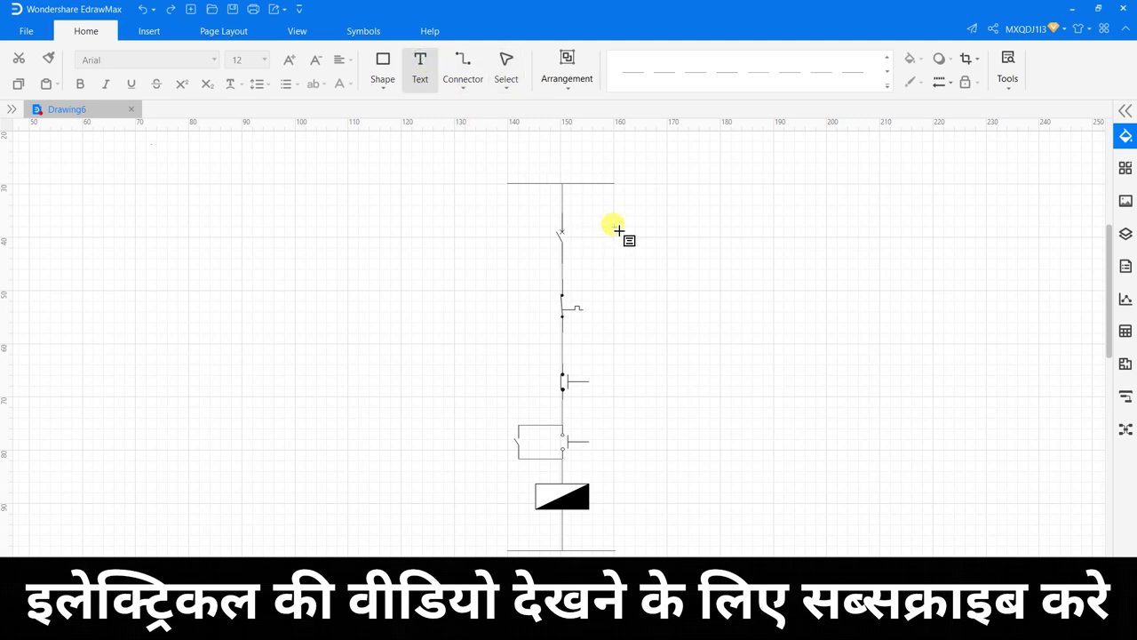
left_click_drag(612, 228, 700, 251)
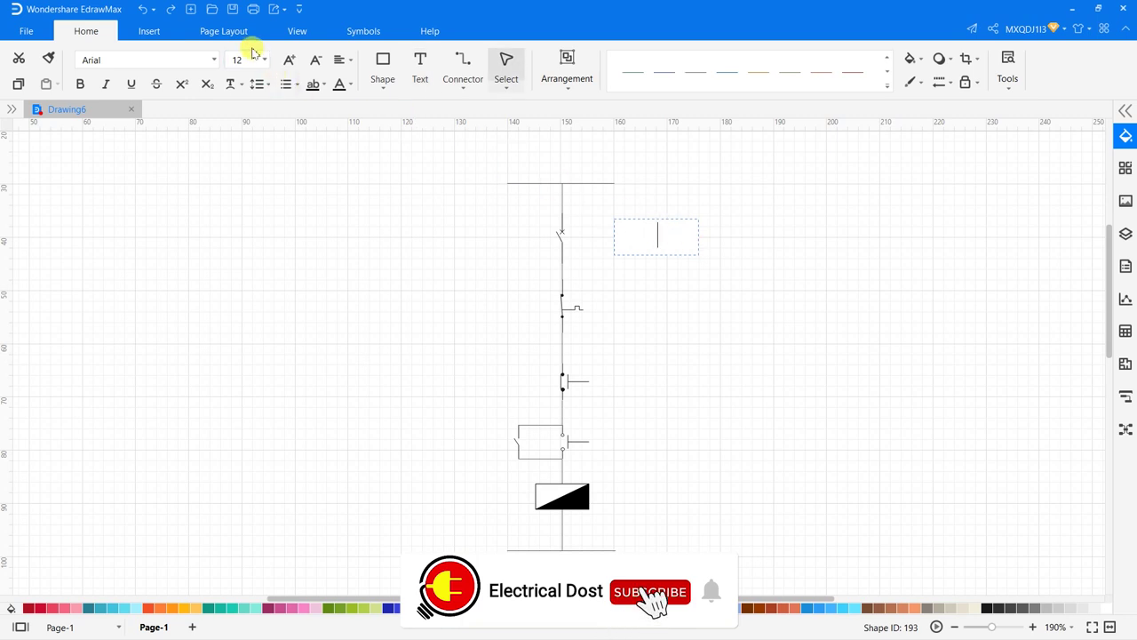
type("MCB")
left_click_drag(612, 294, 679, 311)
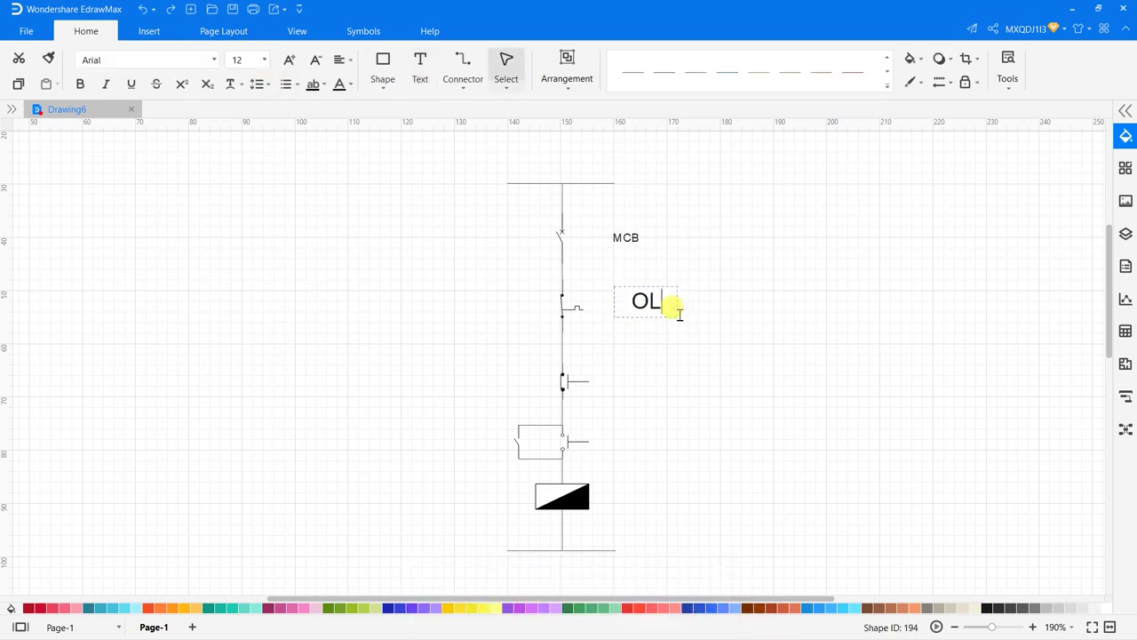
left_click(263, 59)
Step: Label the upper push button Stop, the lower push button Start and the half-black rectangle K1
left_click_drag(613, 372, 653, 395)
type("Stop")
left_click_drag(613, 429, 664, 456)
type("Start")
left_click_drag(613, 484, 670, 510)
type("K1")
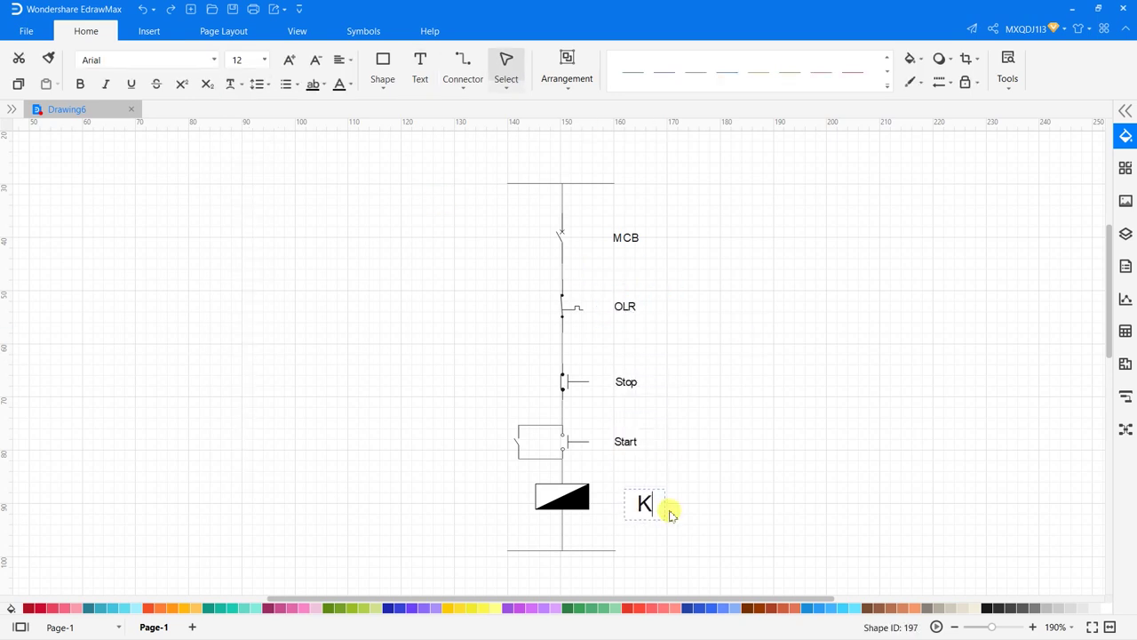
Step: Label the parallel contact K1 holding, the upper supply line Phase and the lower supply line Neutral
left_click_drag(421, 438, 503, 469)
type("K1 holding")
key("Escape")
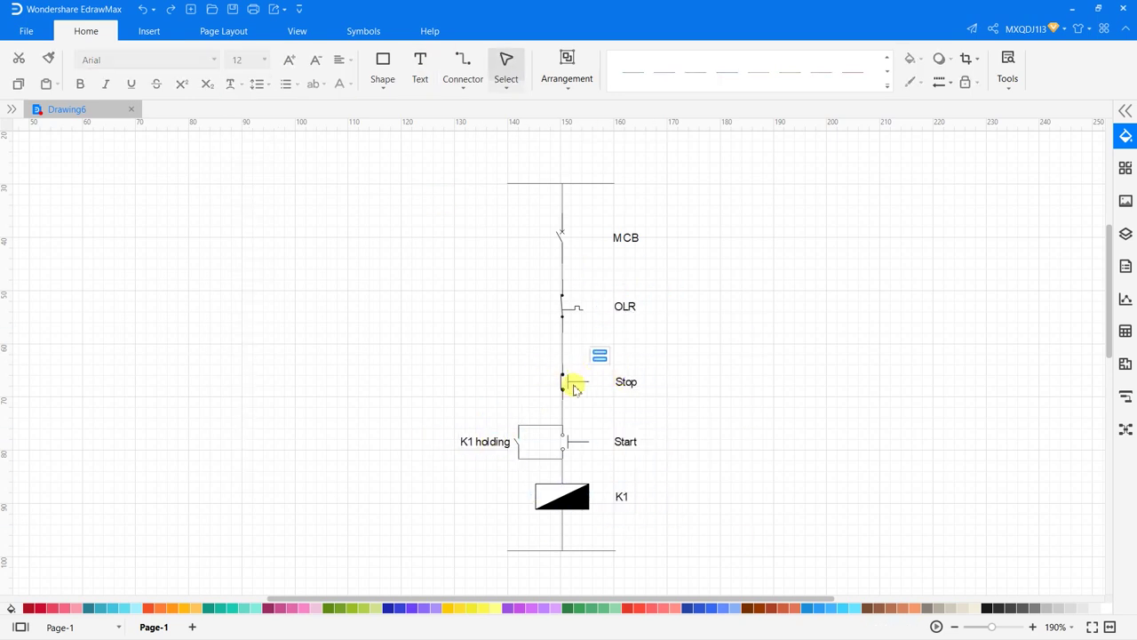
left_click(560, 380)
left_click_drag(713, 156, 432, 565)
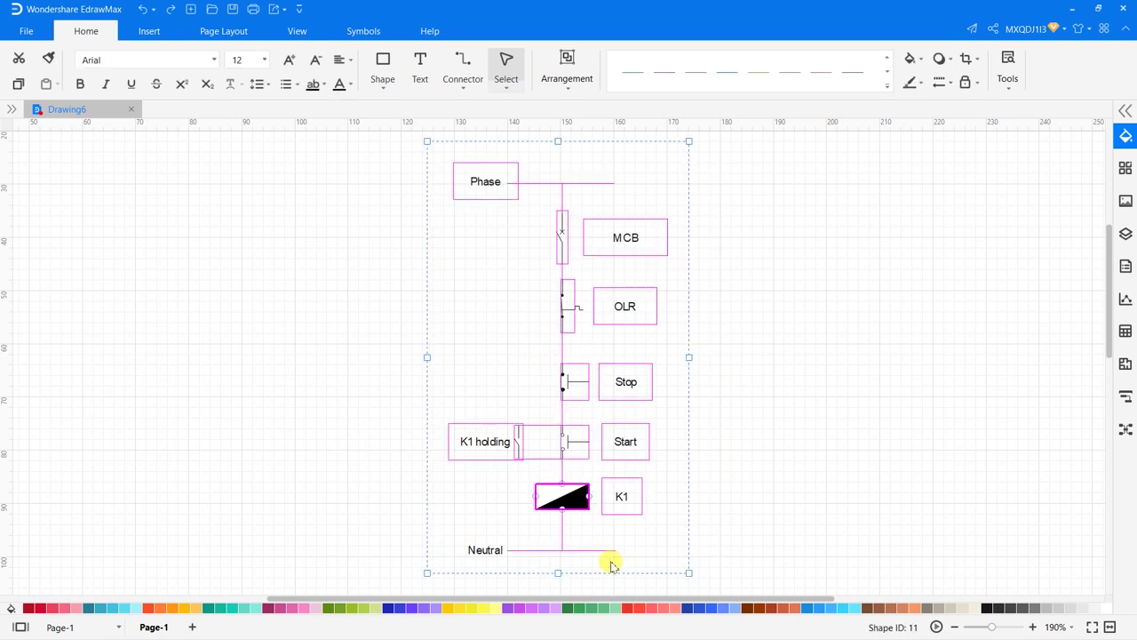
left_click(807, 349)
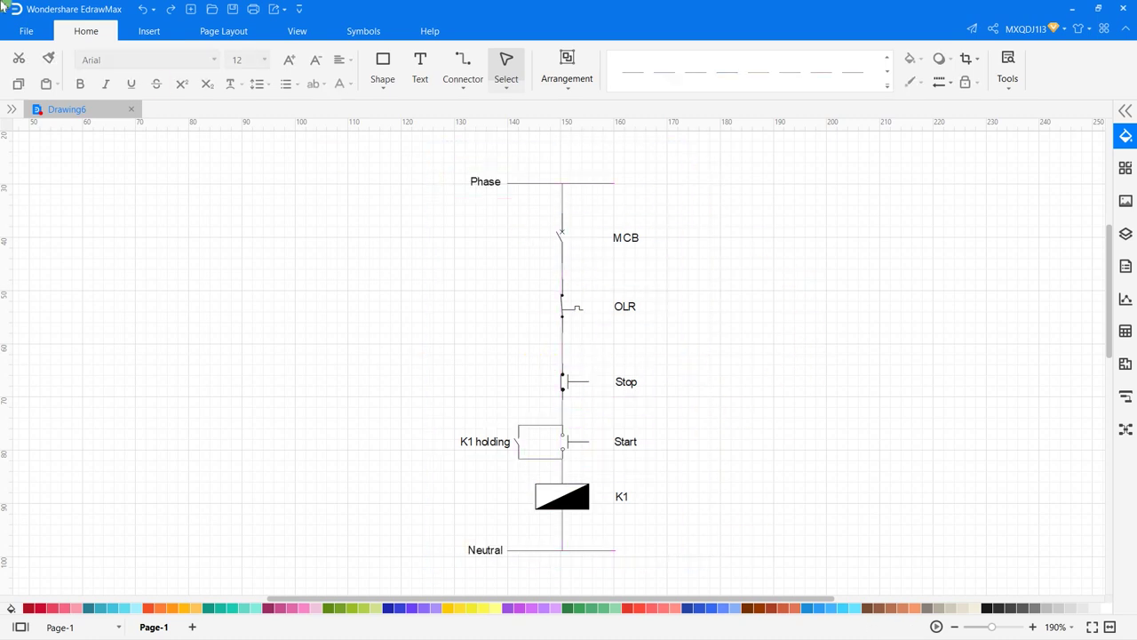
Step: Export the drawing as a regular PDF named Drawing6.pdf on the desktop and open the exported file
left_click(27, 33)
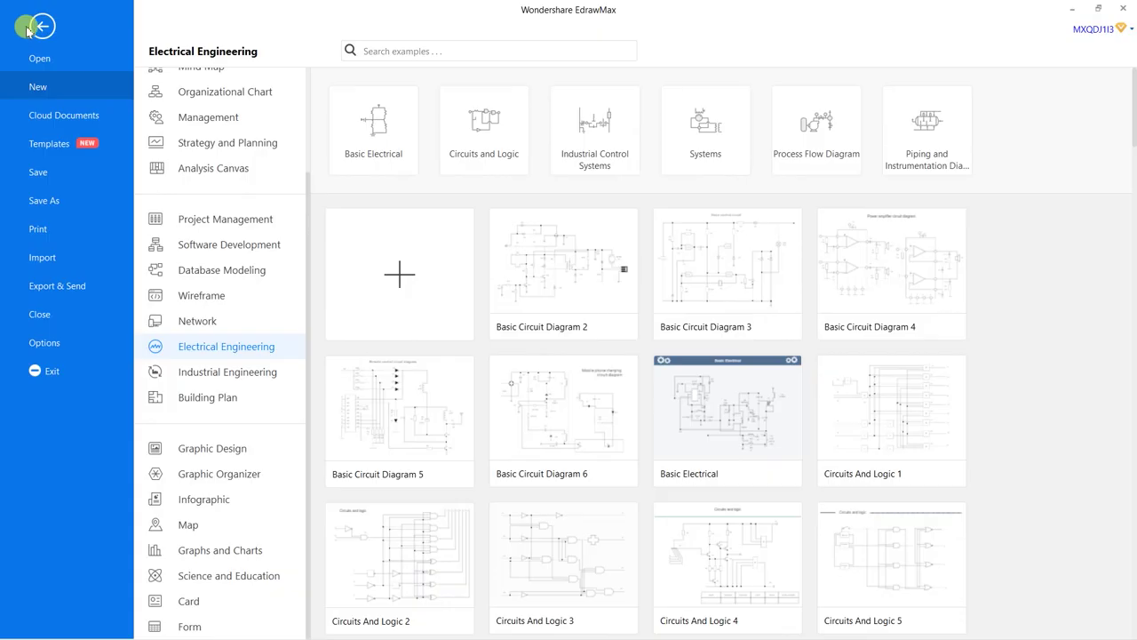
left_click(57, 285)
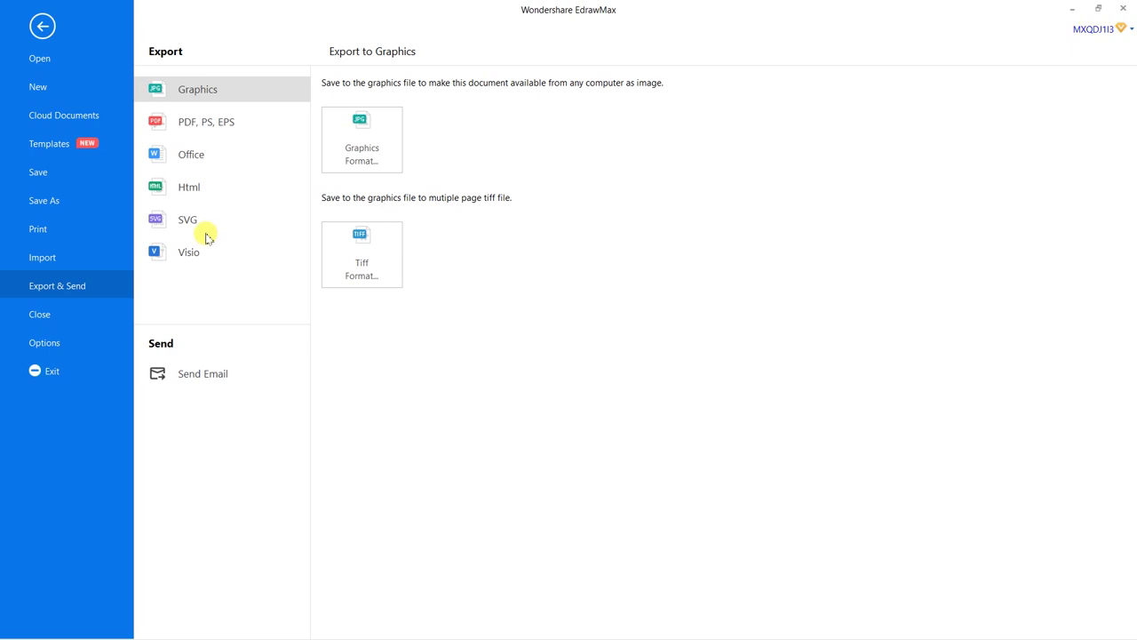
left_click(208, 123)
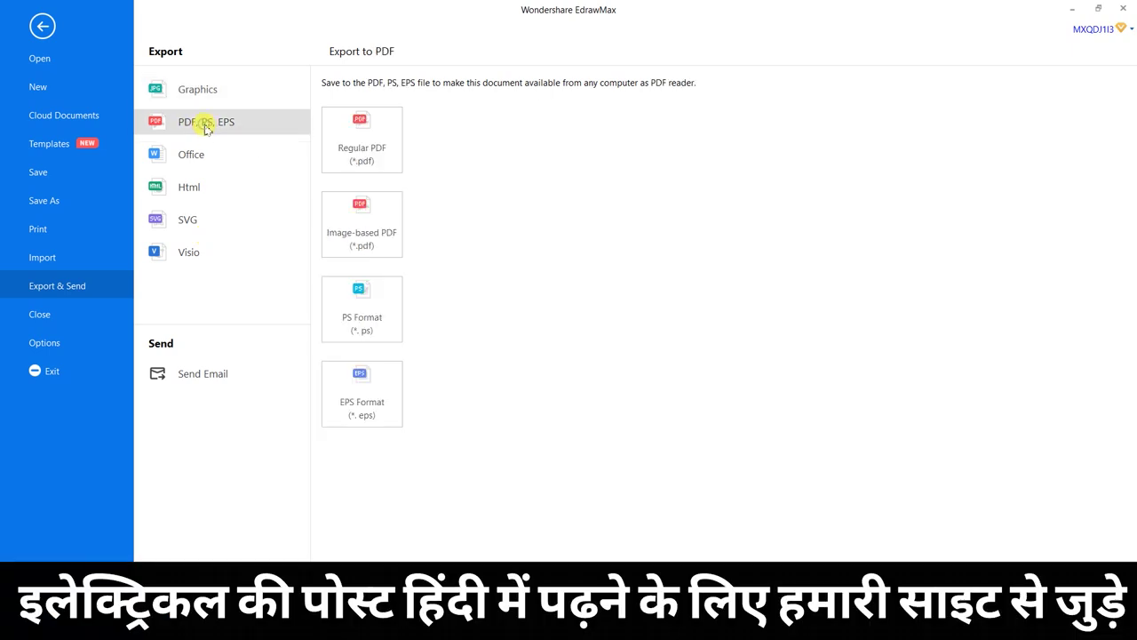
left_click(390, 143)
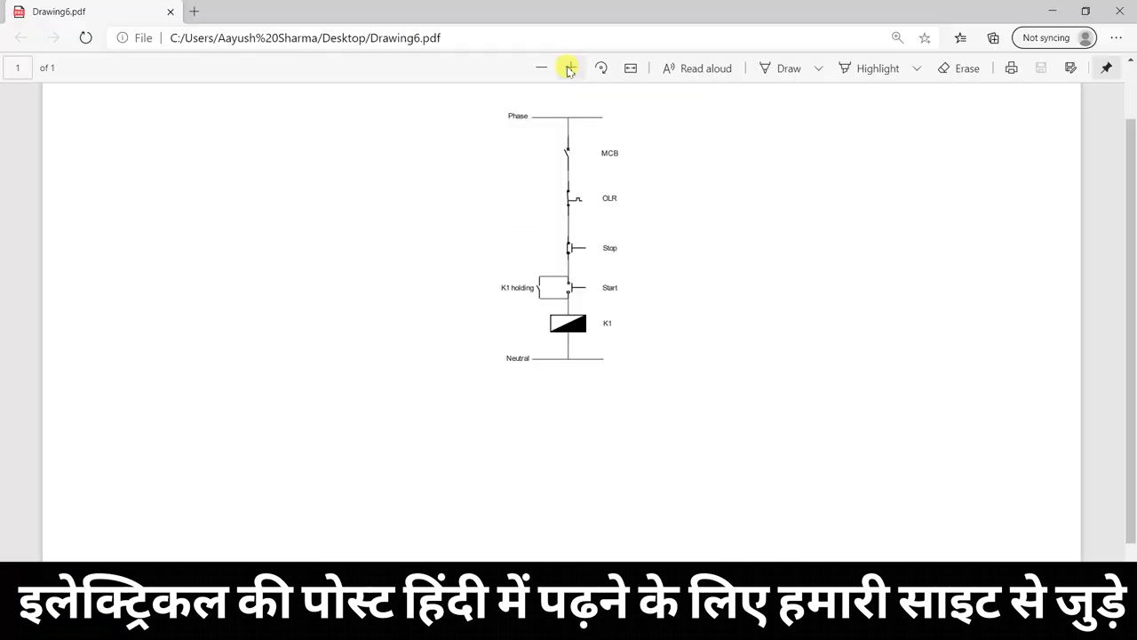
Step: Enlarge the exported Drawing6.pdf and centre the circuit to check its symbols and labels
left_click(569, 69)
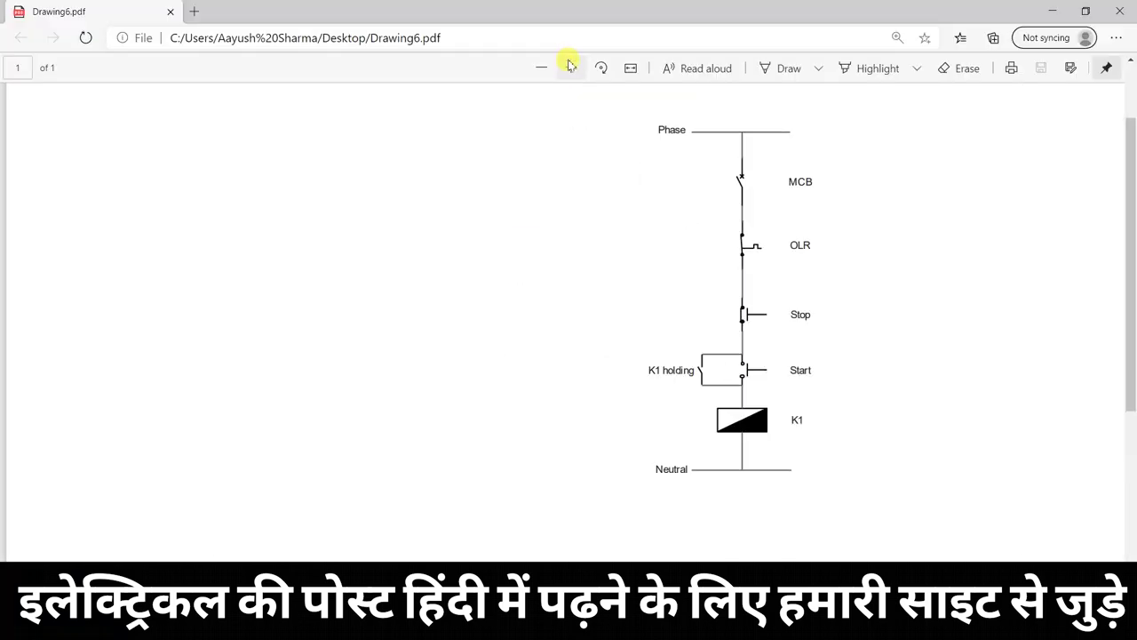
left_click(569, 69)
left_click_drag(751, 634, 882, 634)
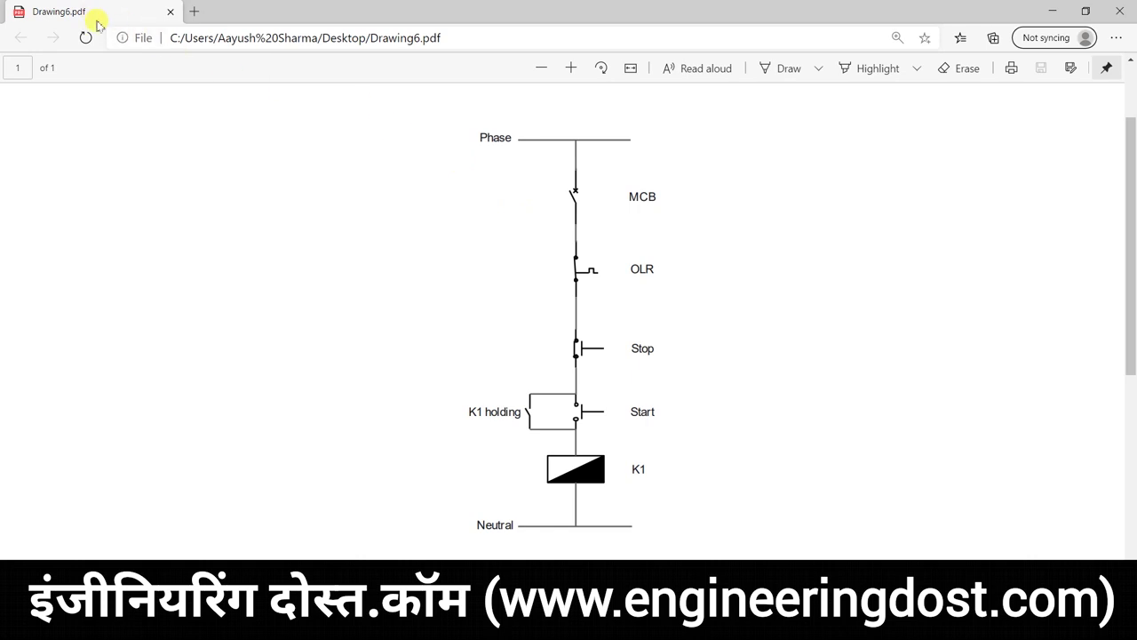
Step: Switch back to EdrawMax and review the whole circuit from Phase to Neutral by selecting all its symbols, connectors and labels, then clear the selection
key("alt+Tab")
scroll(764, 518, "up", 1)
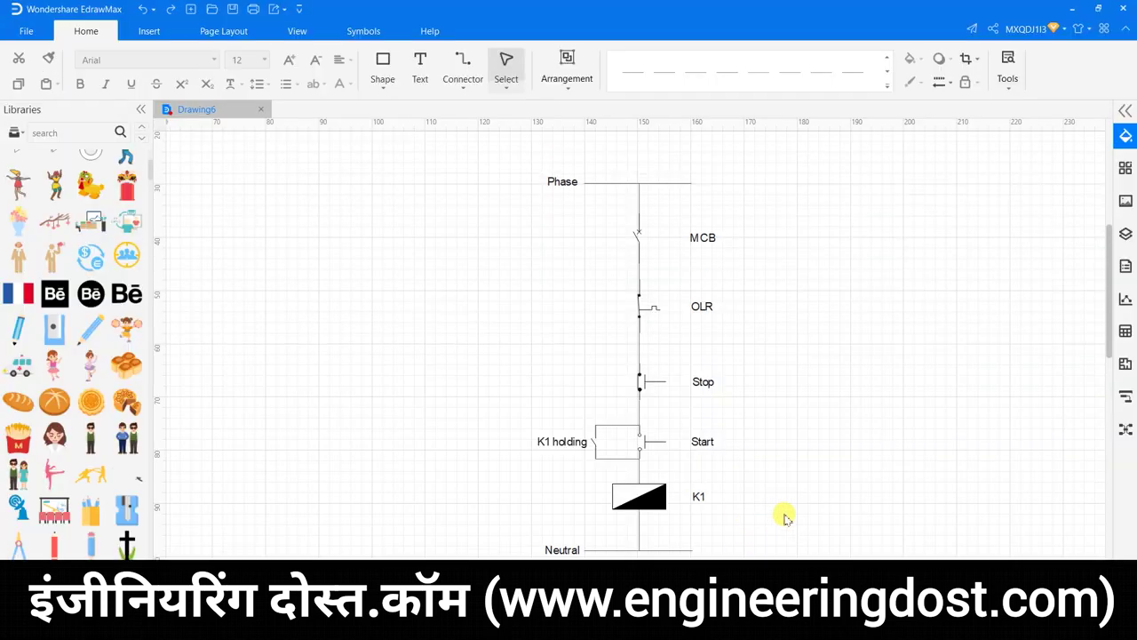
left_click_drag(521, 167, 803, 569)
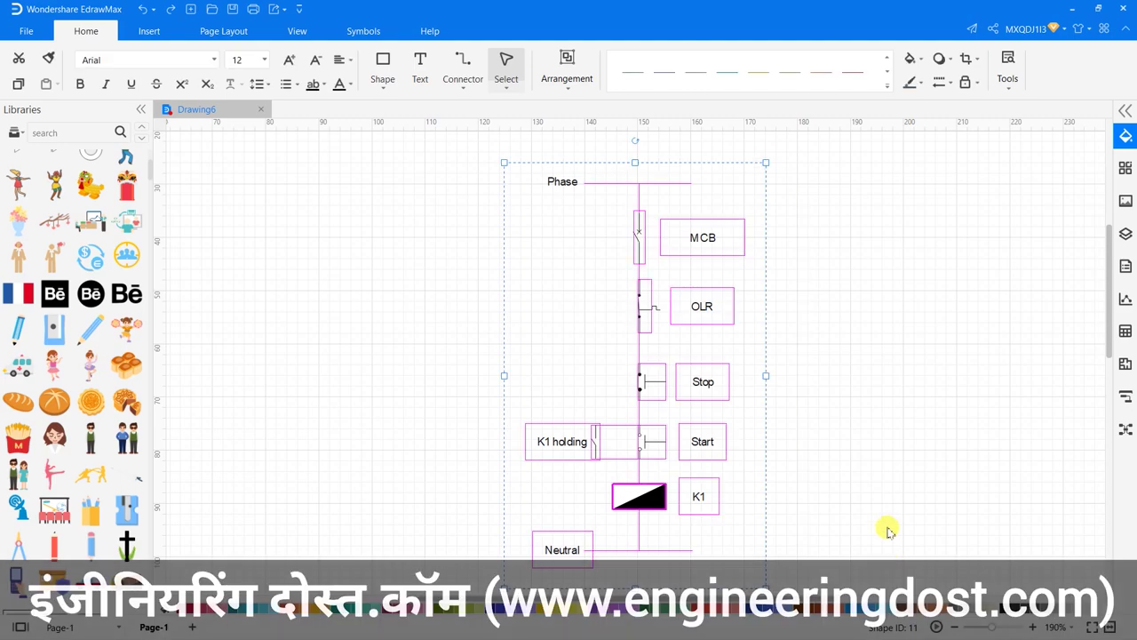
left_click(297, 285)
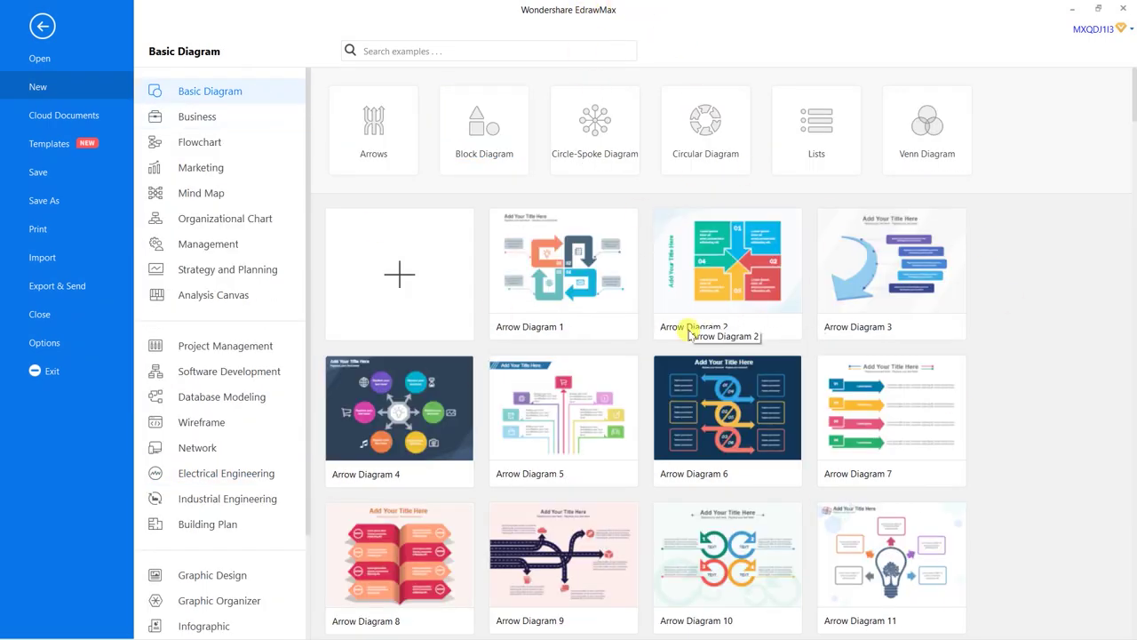
scroll(996, 455, "down", 2)
scroll(996, 456, "down", 7)
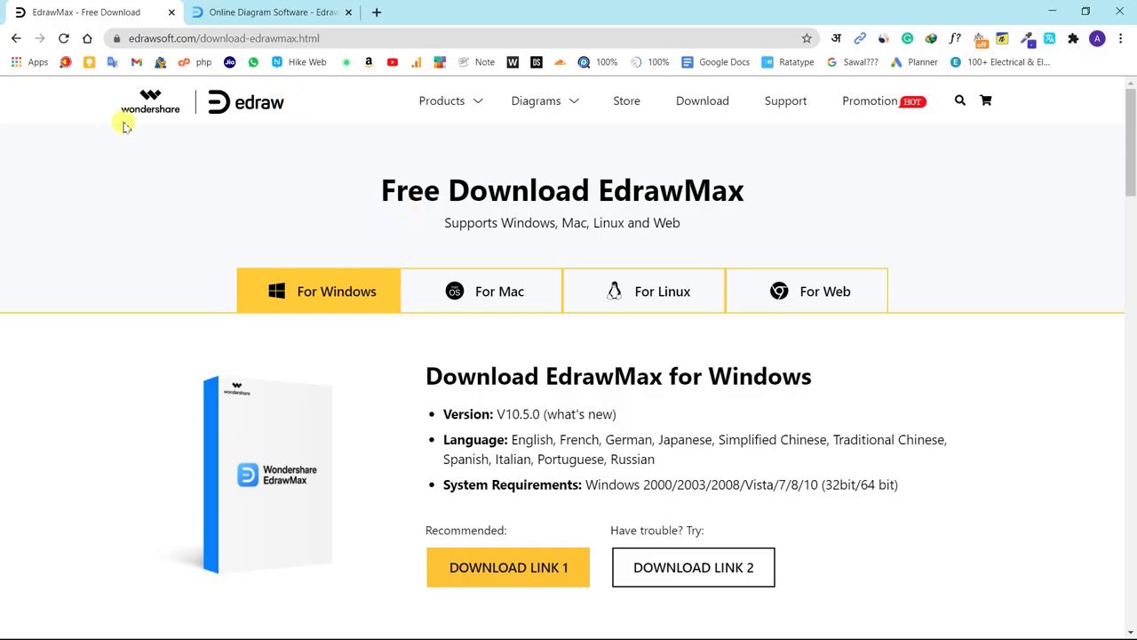
left_click_drag(608, 190, 761, 190)
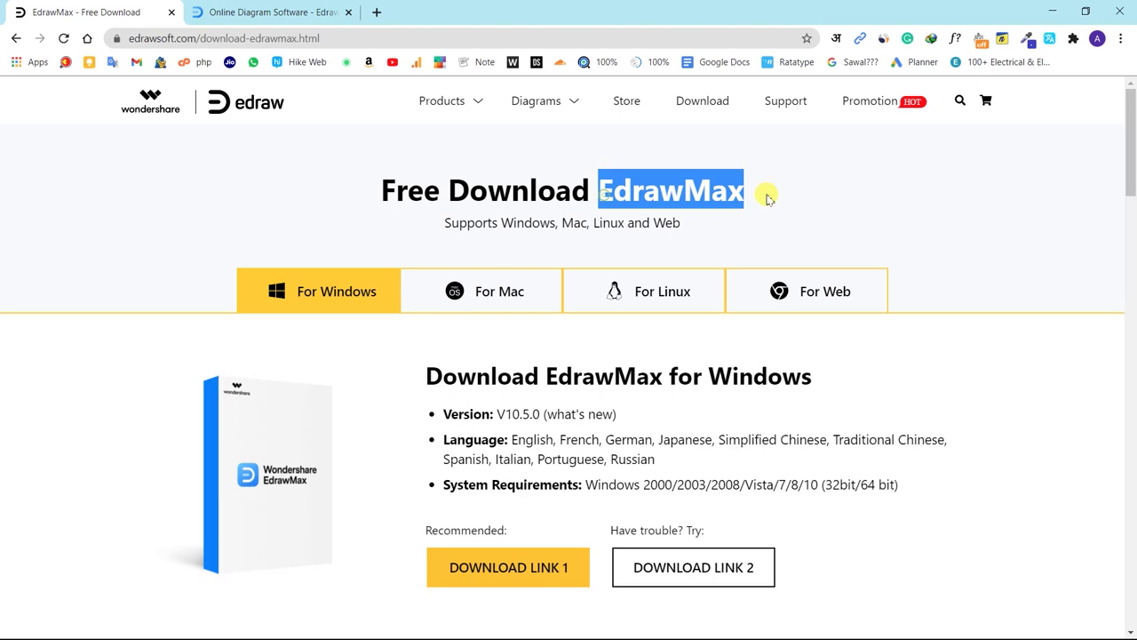
left_click(397, 200)
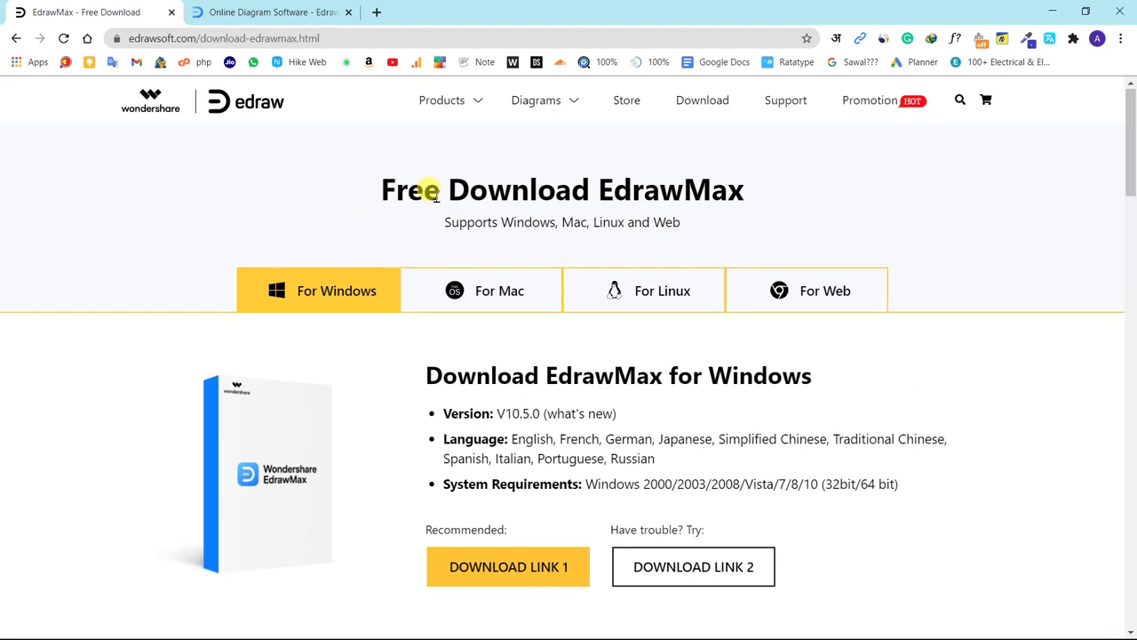
scroll(458, 209, "down", 2)
scroll(444, 182, "up", 2)
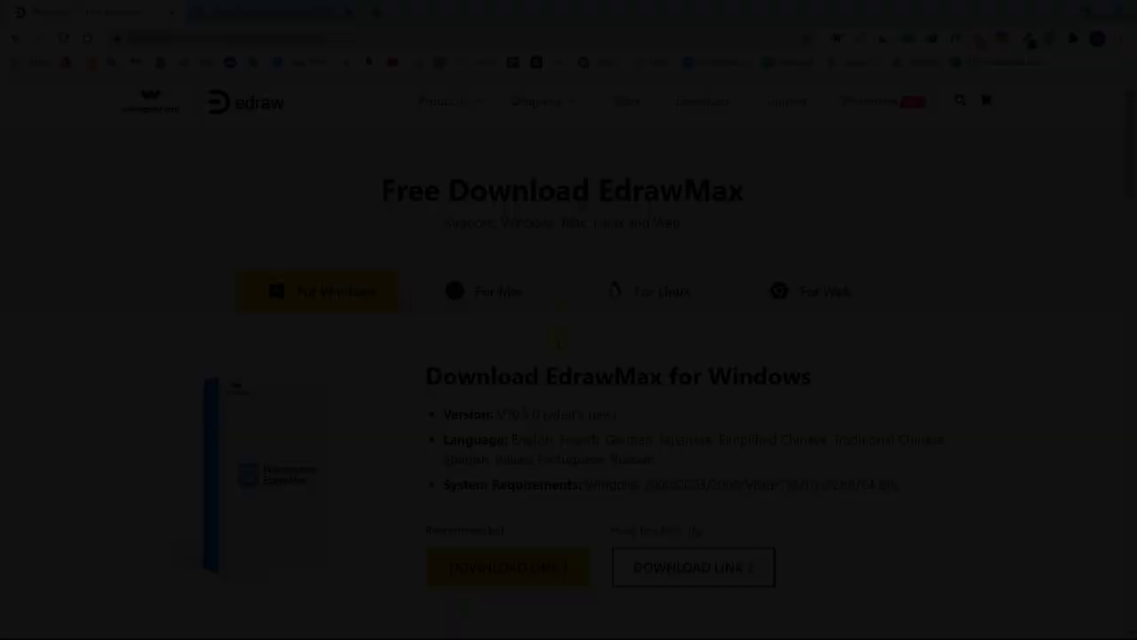